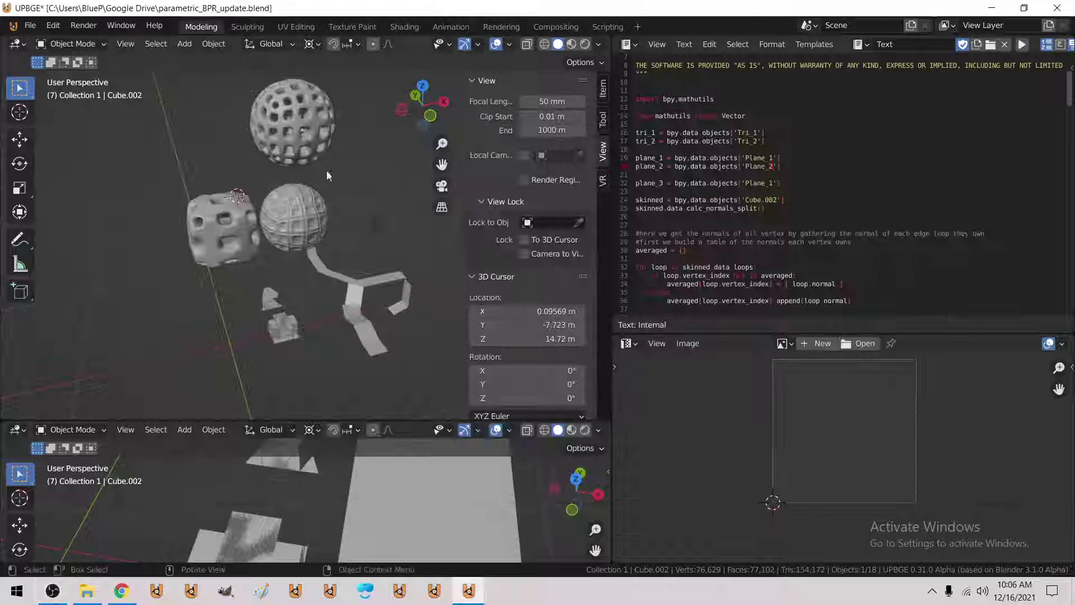
- Add a plane and extrude it upward into a box
left_click(228, 43)
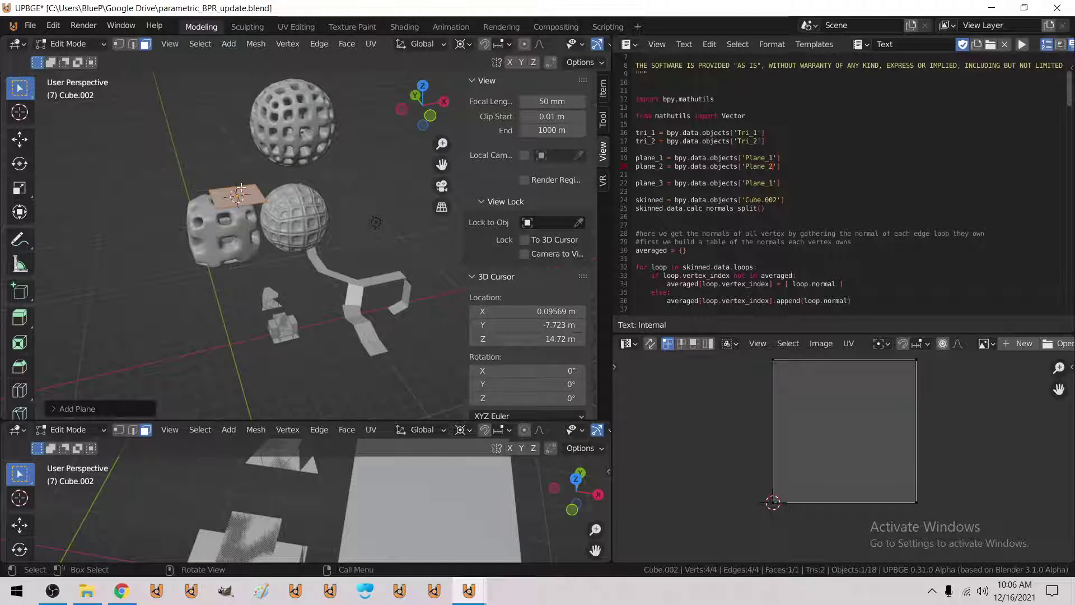
key("e")
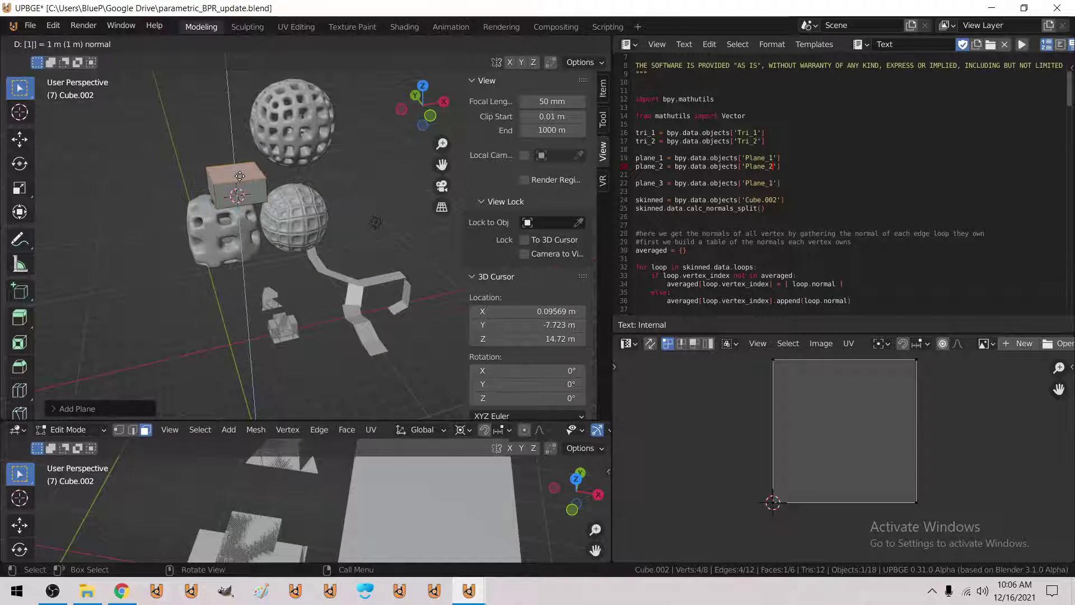
left_click(240, 176)
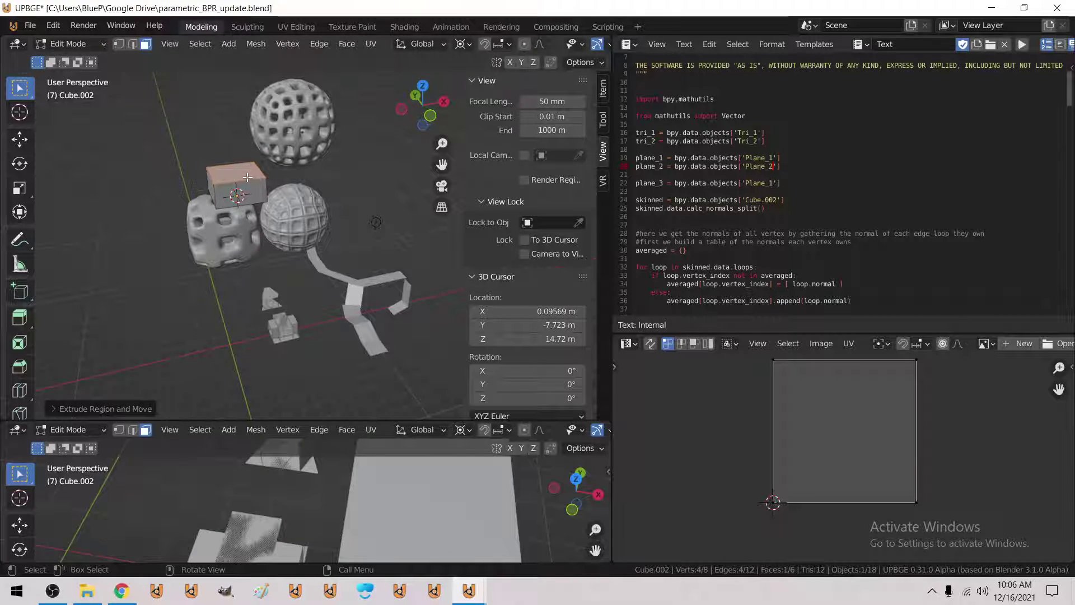
key("e")
key("z")
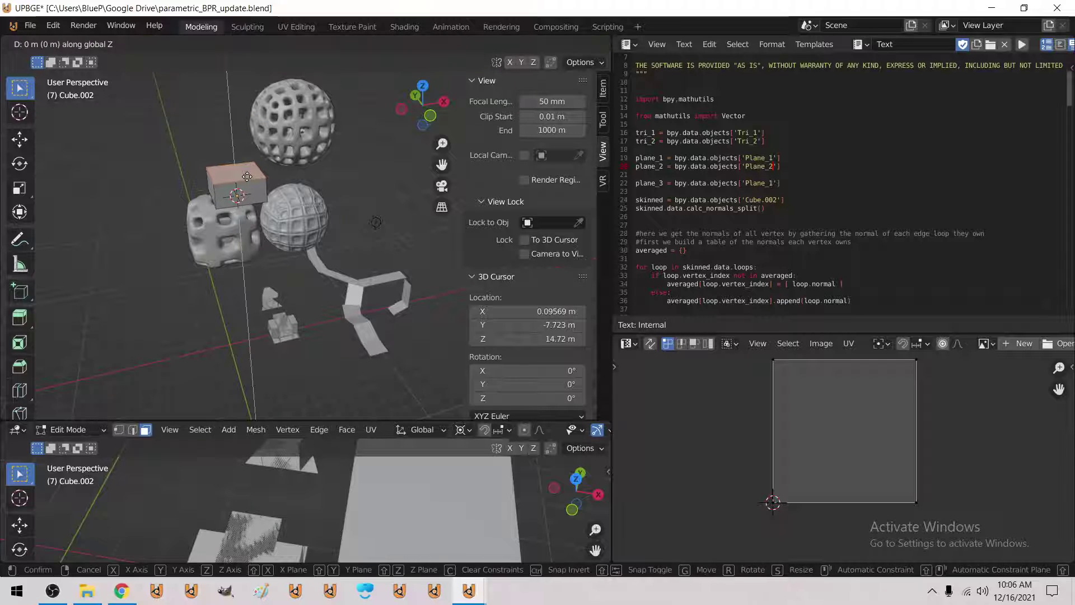
key("Escape")
- Twist the top face 45° about Z, then extrude a second section and twist it 45°
key("r")
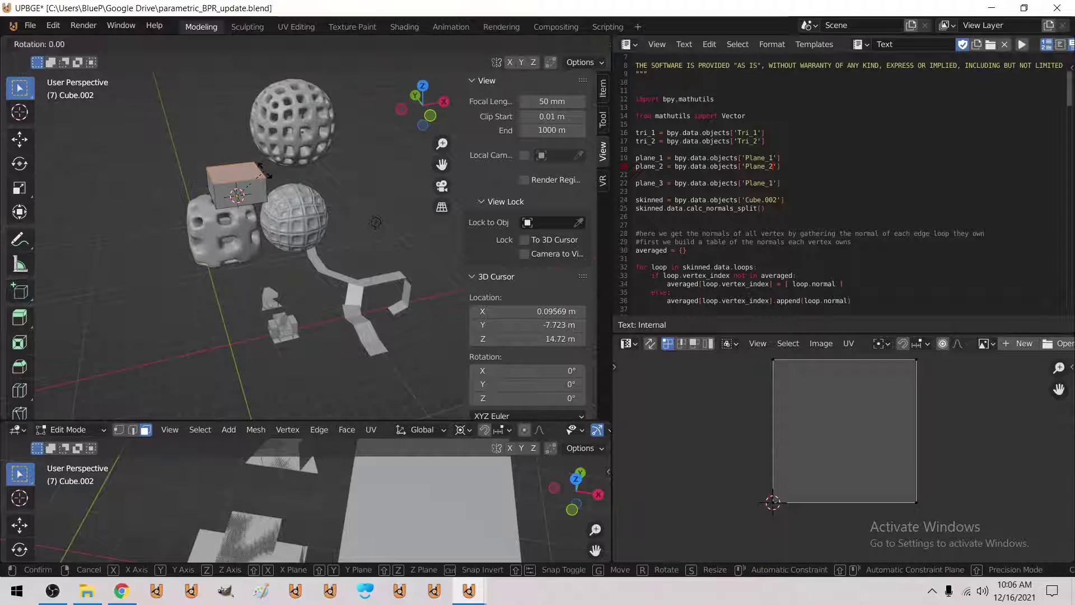
key("z")
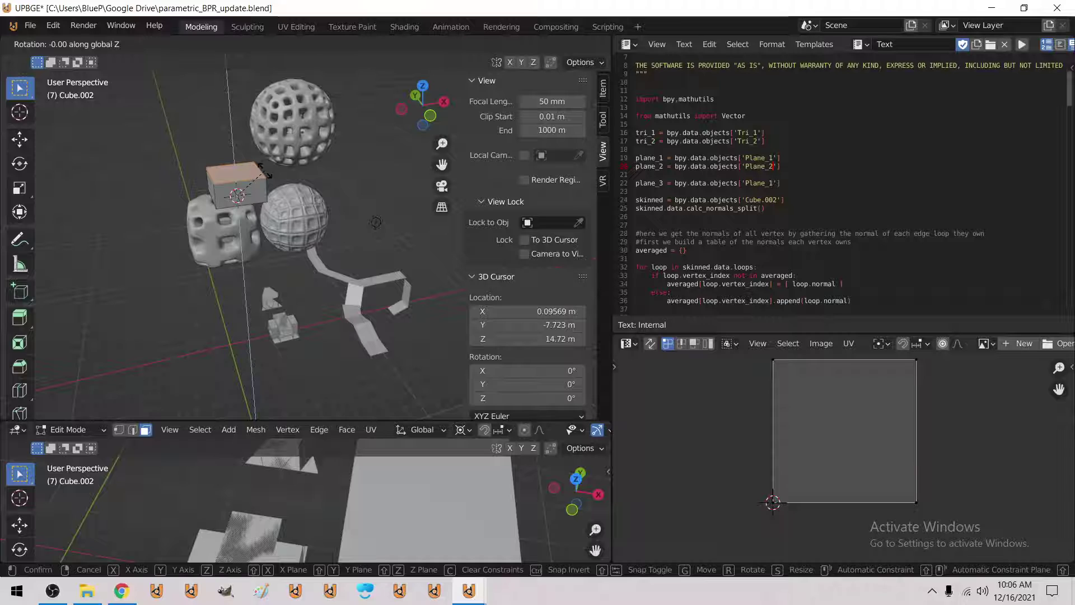
type("45")
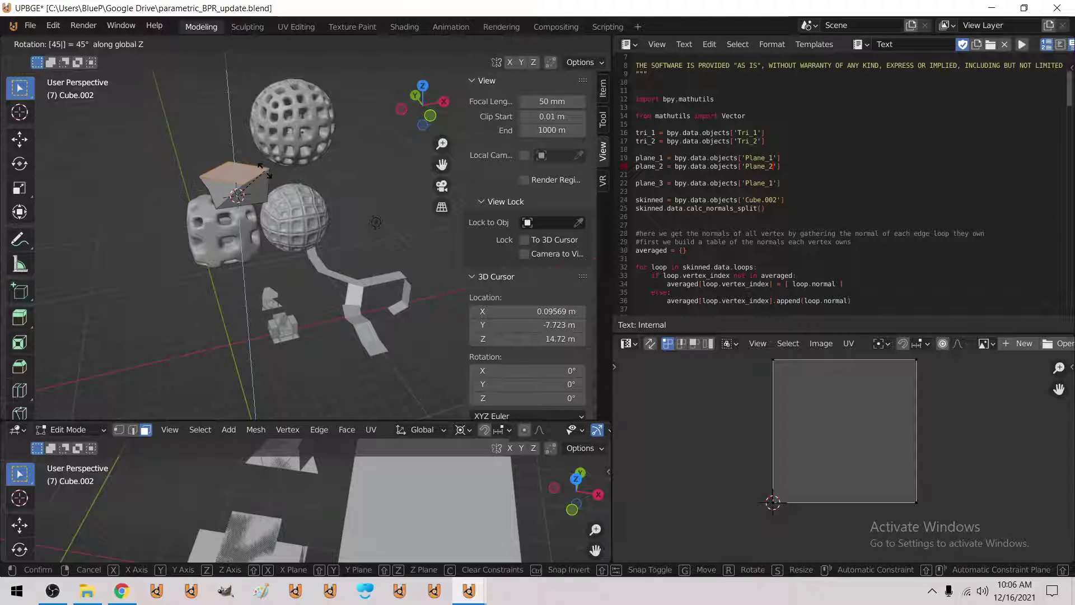
key("Return")
key("e")
type("1")
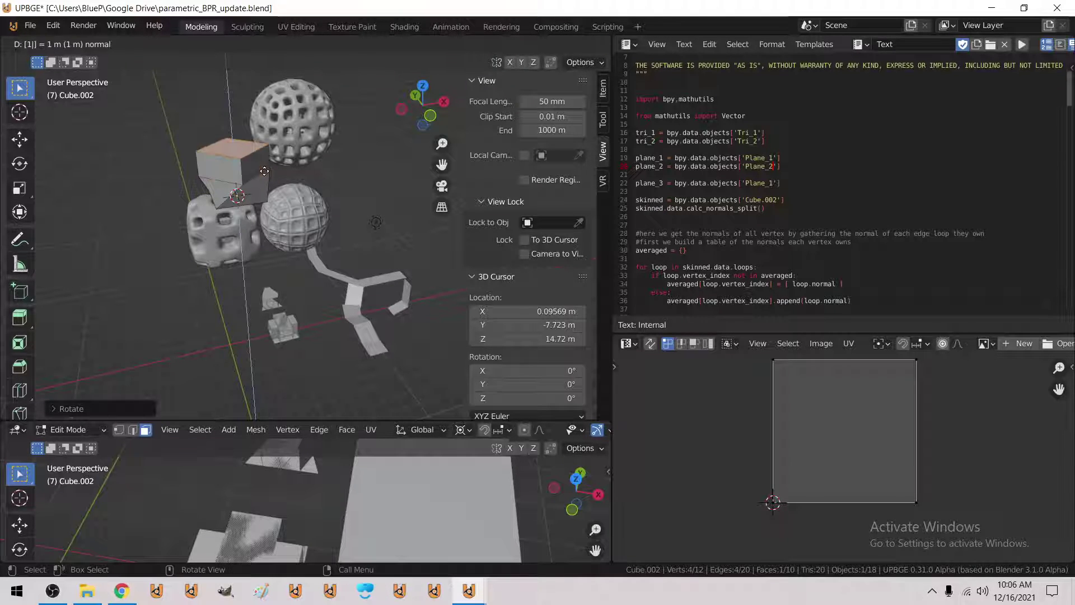
key("Return")
type("rz45")
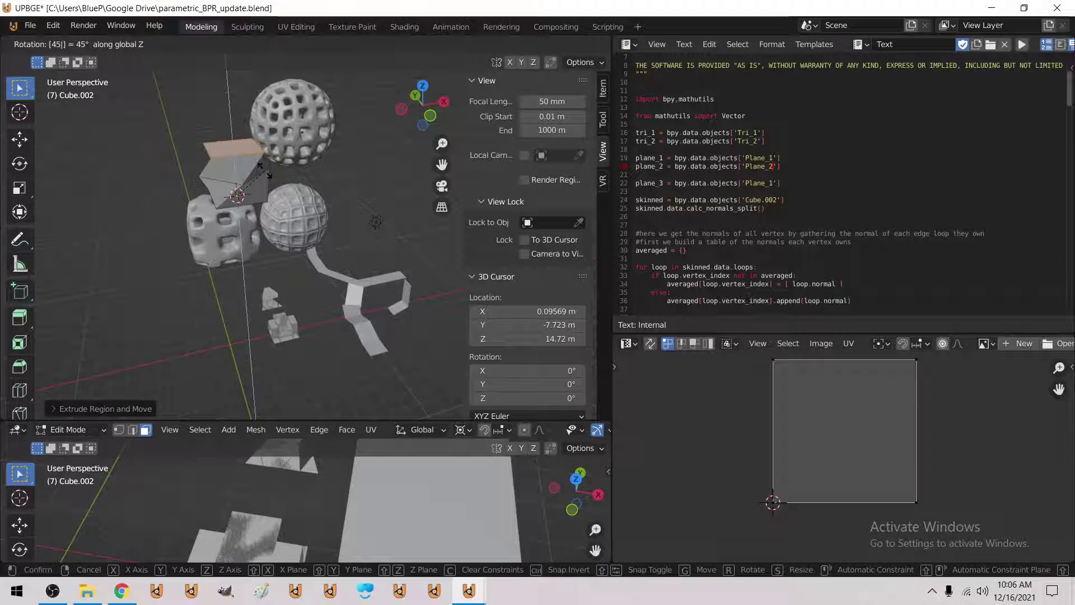
key("Return")
- Return to object mode, centre the view on the 3D cursor and zoom in on the block
key("Tab")
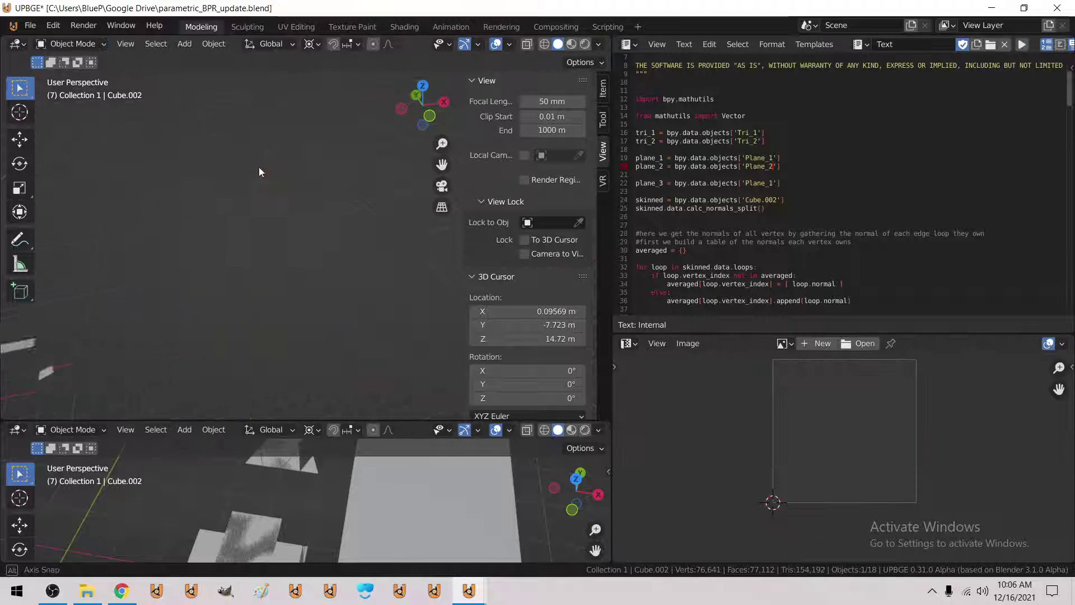
key("shift+grave")
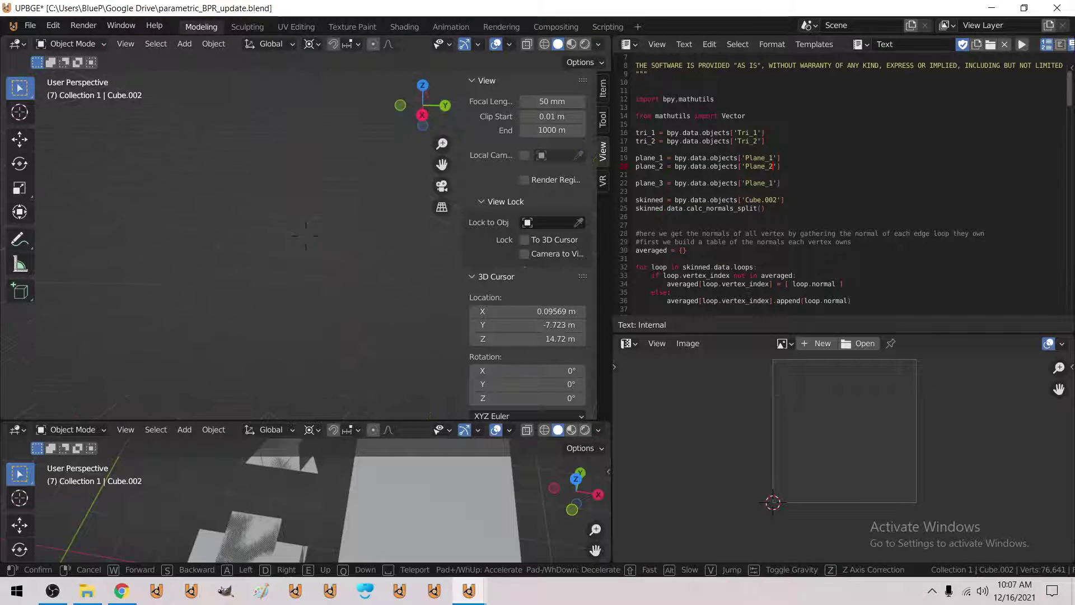
left_click(306, 235)
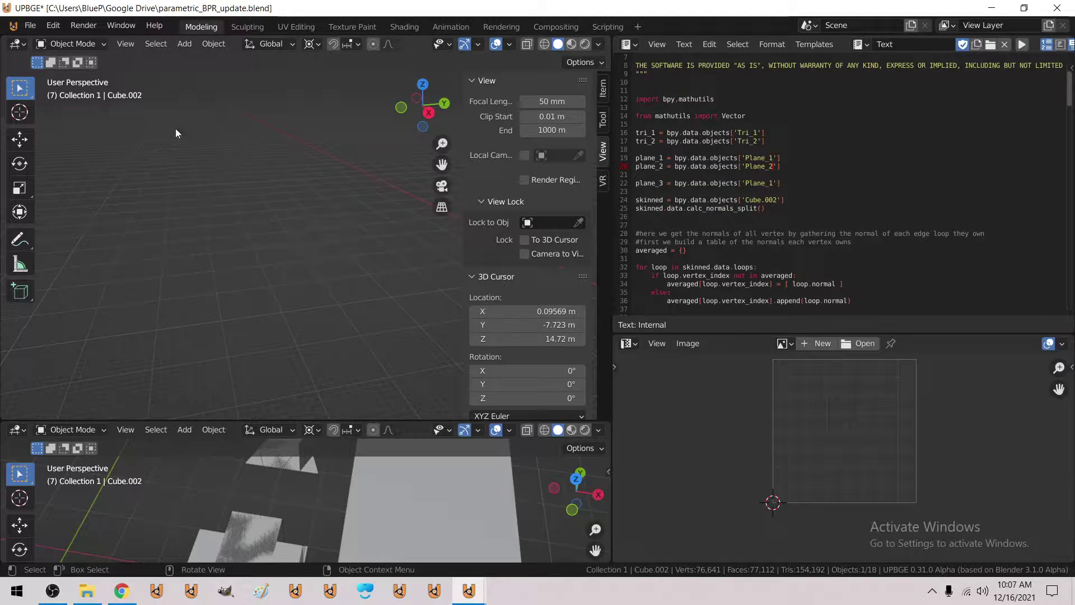
left_click(126, 46)
mouse_move(153, 232)
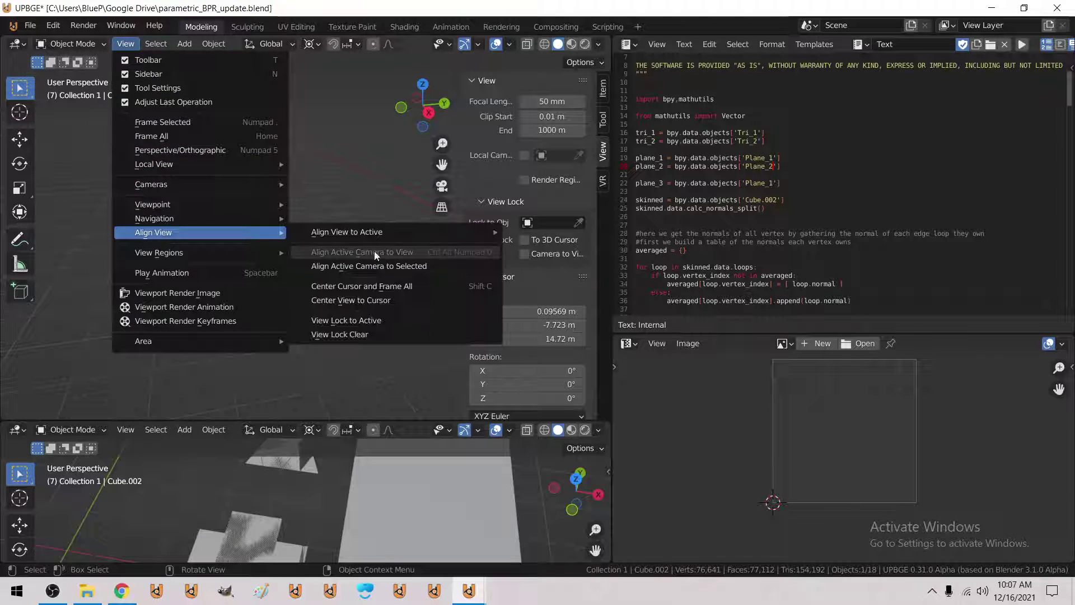
left_click(360, 301)
scroll(294, 246, "up", 3)
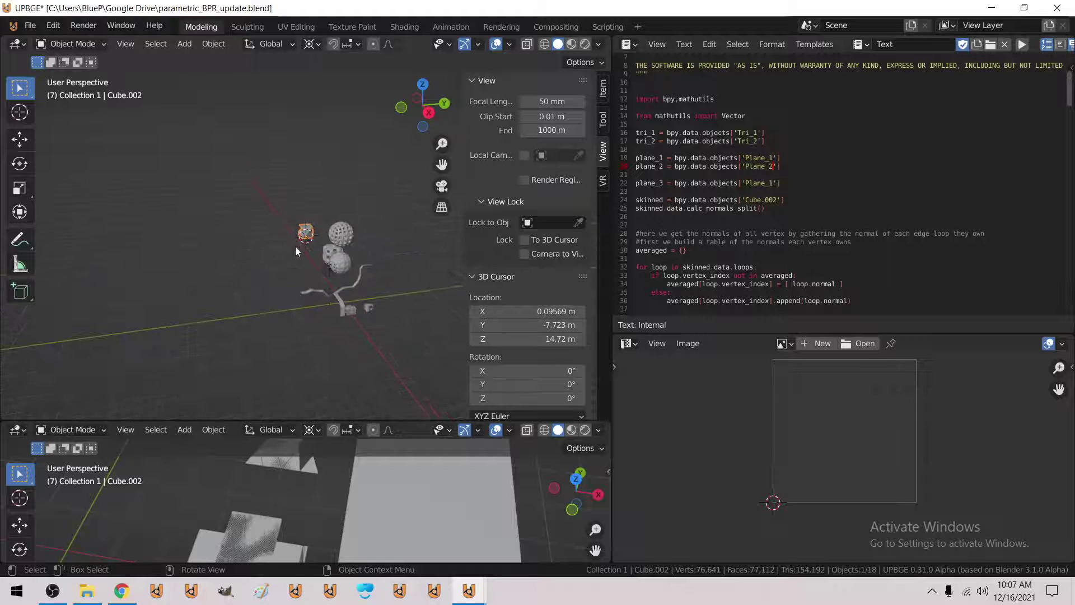
scroll(300, 252, "up", 5)
scroll(293, 244, "up", 5)
scroll(321, 232, "up", 2)
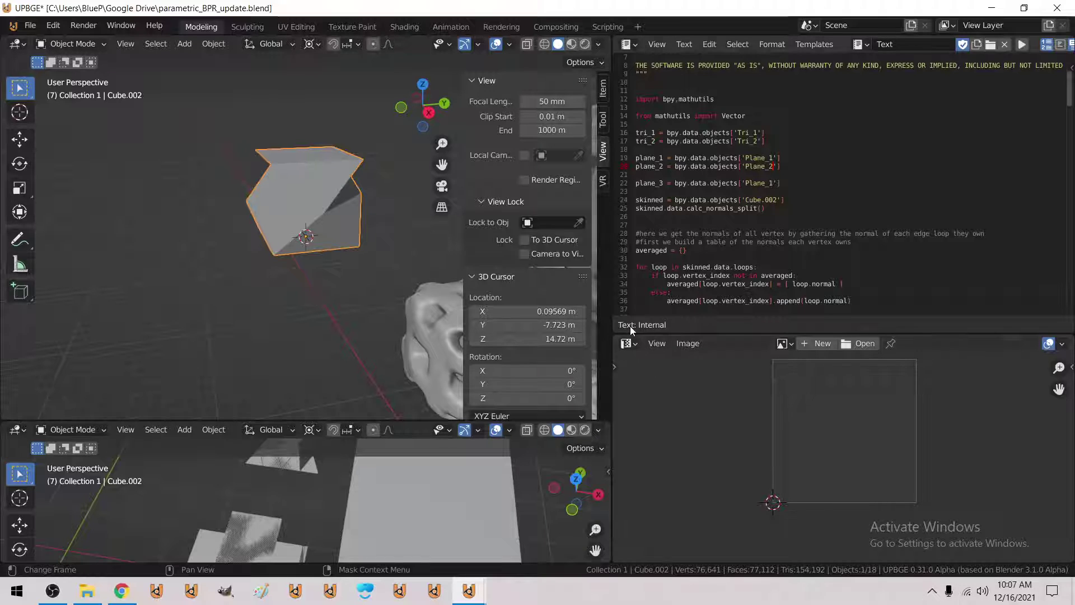
- Turn the image area into Properties and select the block's top and bottom faces in wireframe
left_click(628, 343)
left_click(551, 398)
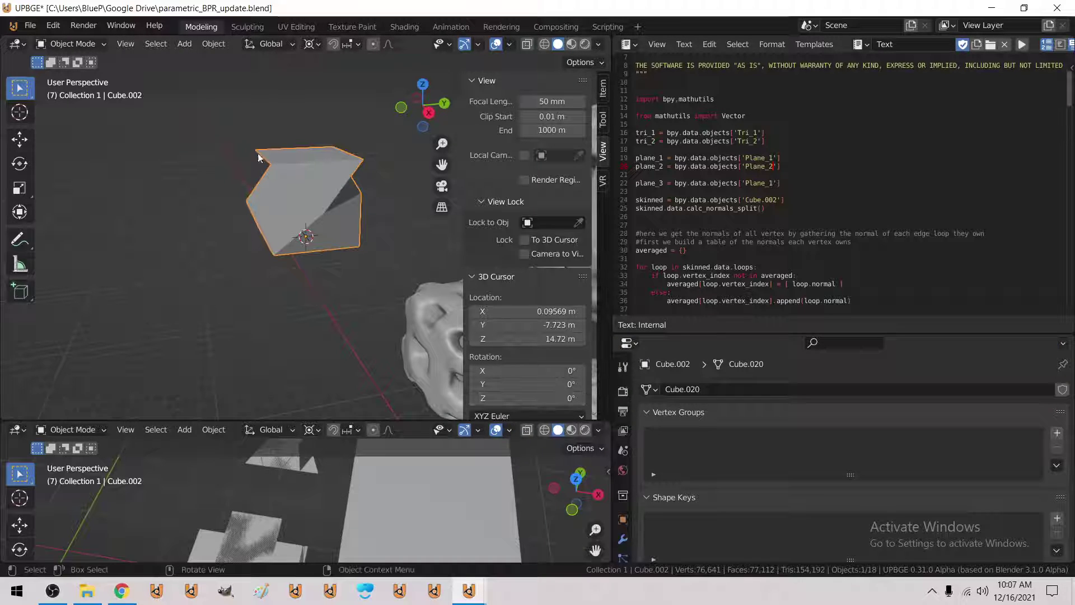
key("Tab")
left_click(306, 155)
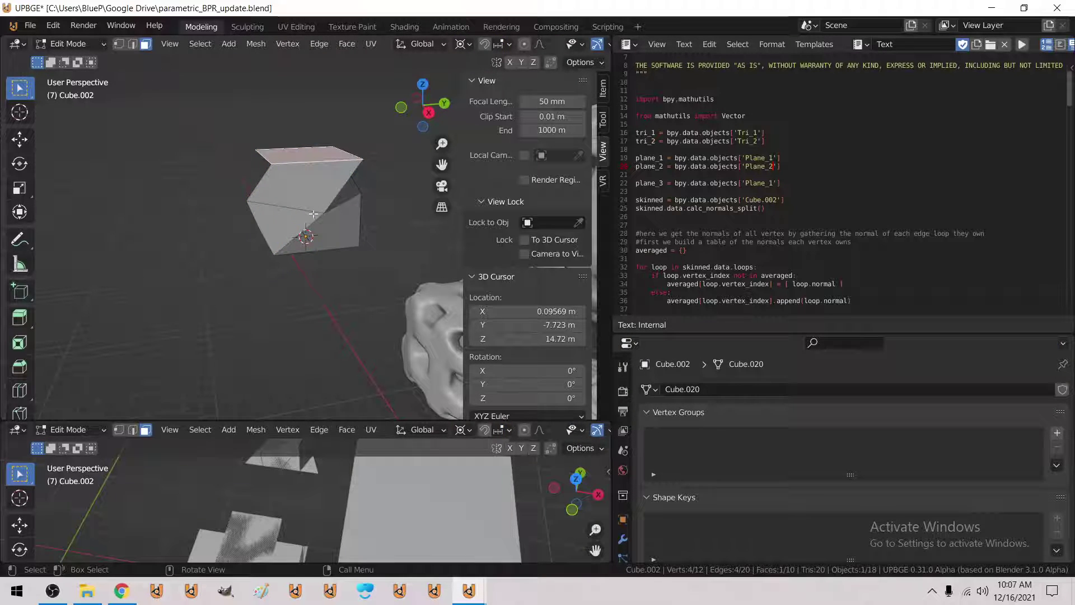
key("z")
left_click(295, 235)
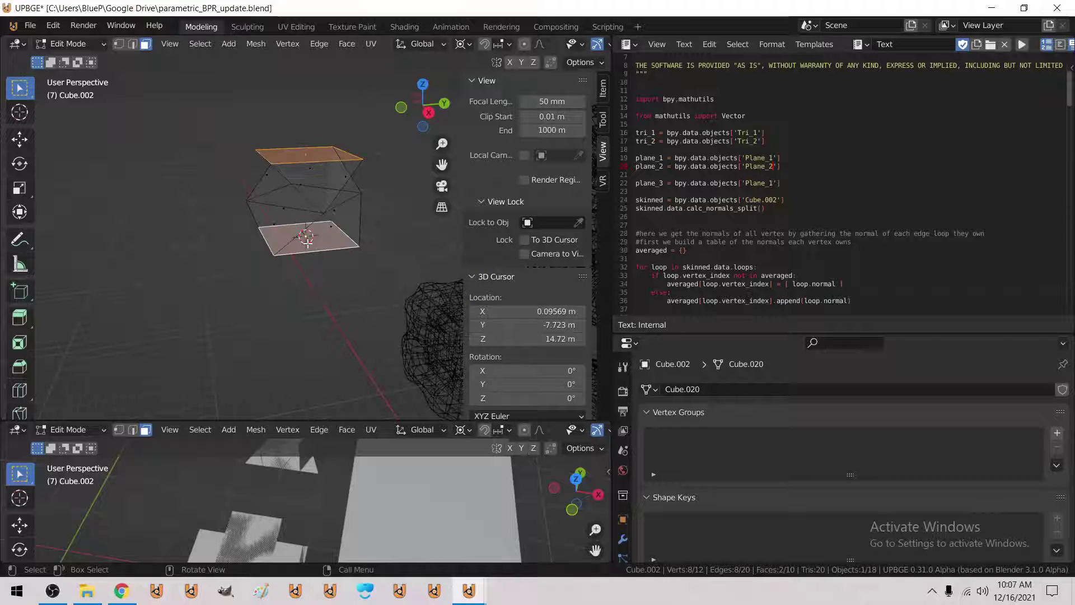
- Delete the selected top and bottom faces, return to solid object mode and show the modifiers
key("x")
left_click(308, 243)
key("Tab")
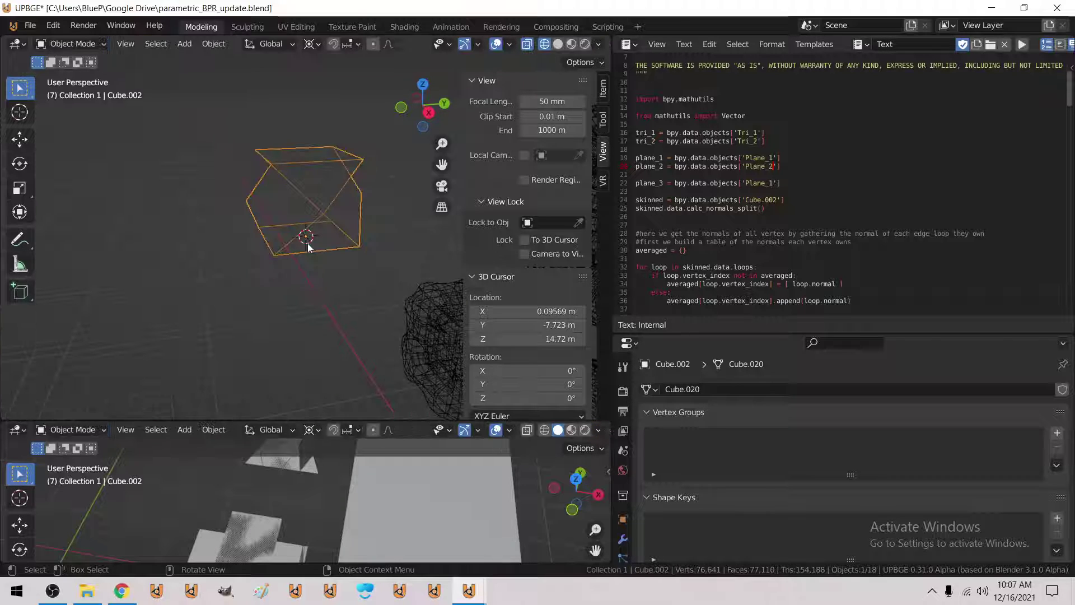
key("z")
left_click(416, 256)
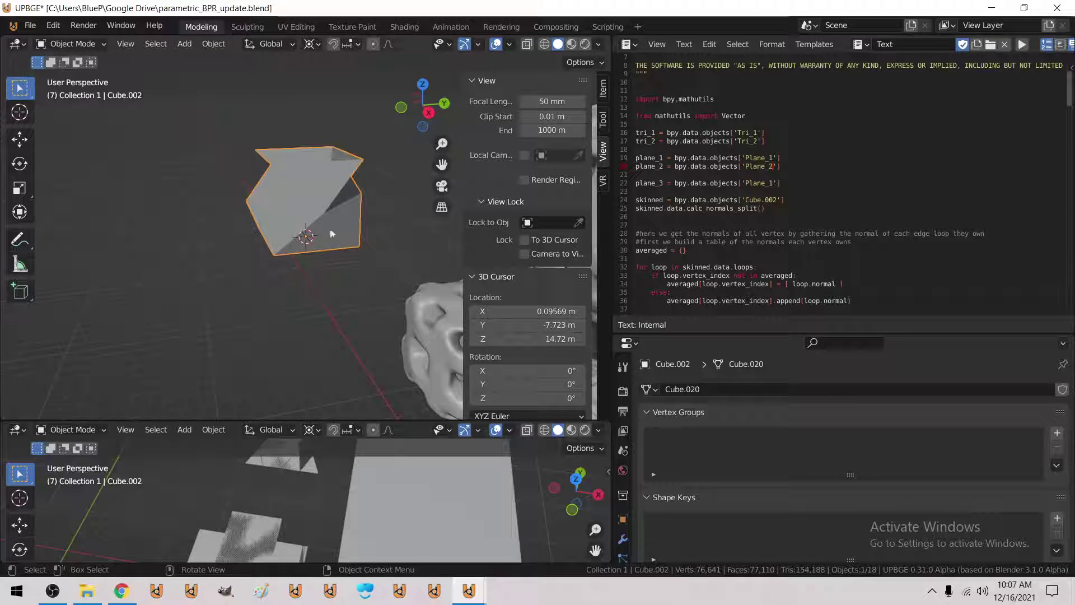
left_click(622, 539)
- Add an Array modifier to the block with zero X relative offset
left_click(691, 388)
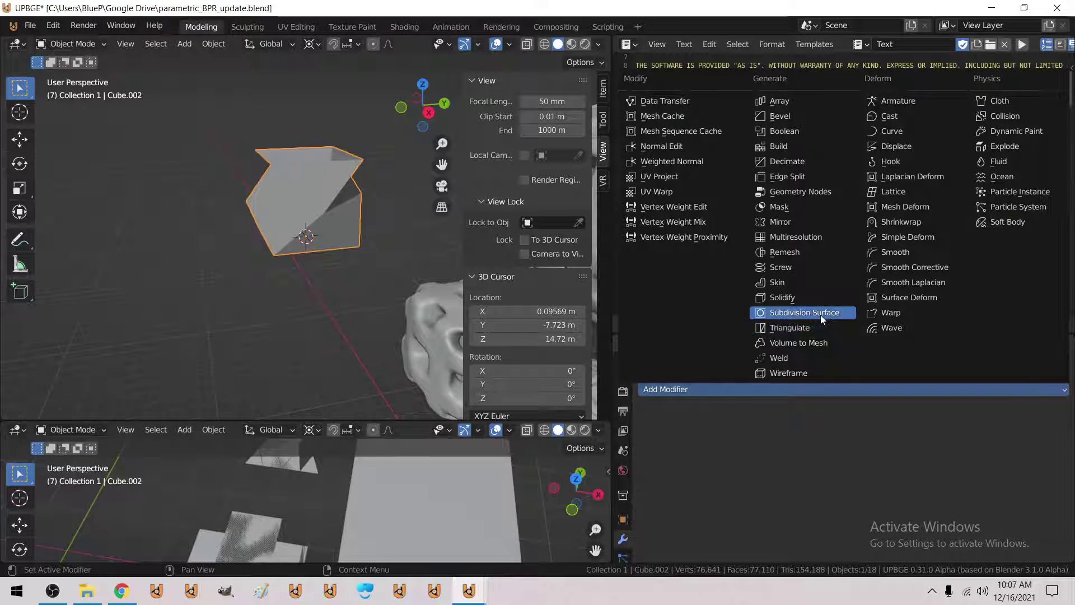
left_click(812, 105)
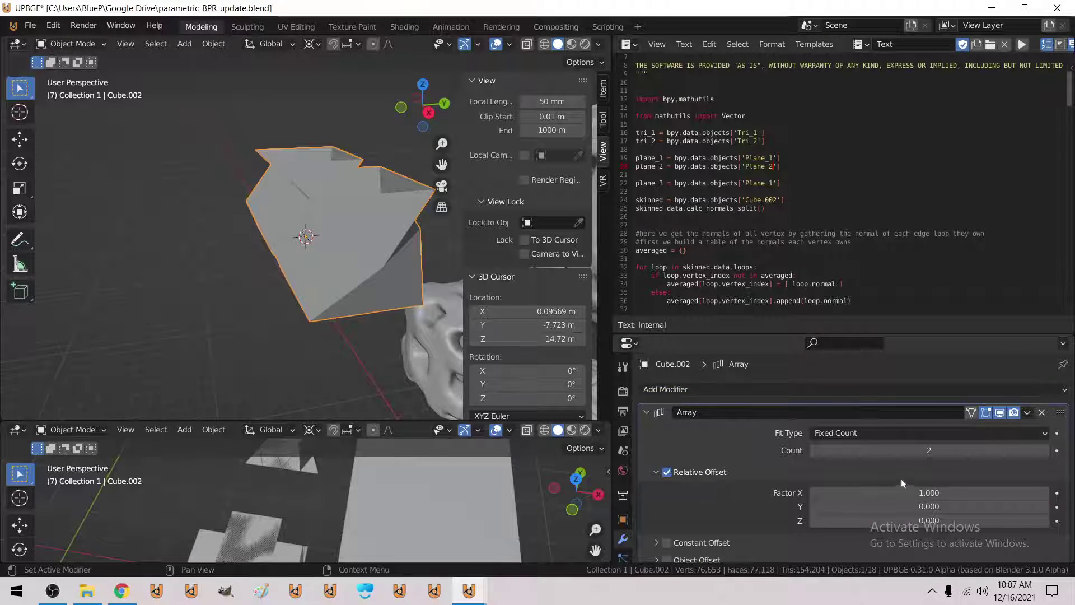
scroll(901, 482, "down", 1)
left_click(924, 499)
type("1")
key("Tab")
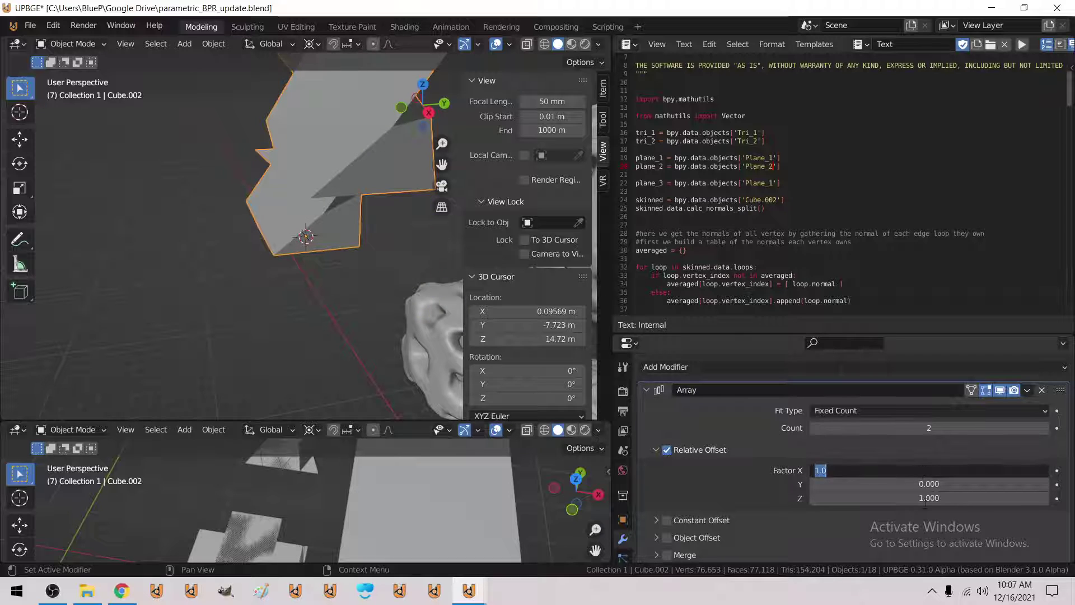
type("0")
key("Return")
- Set the Array count so 16 copies stack up into a tall column
scroll(361, 194, "down", 1)
scroll(361, 193, "down", 2)
scroll(361, 206, "down", 2)
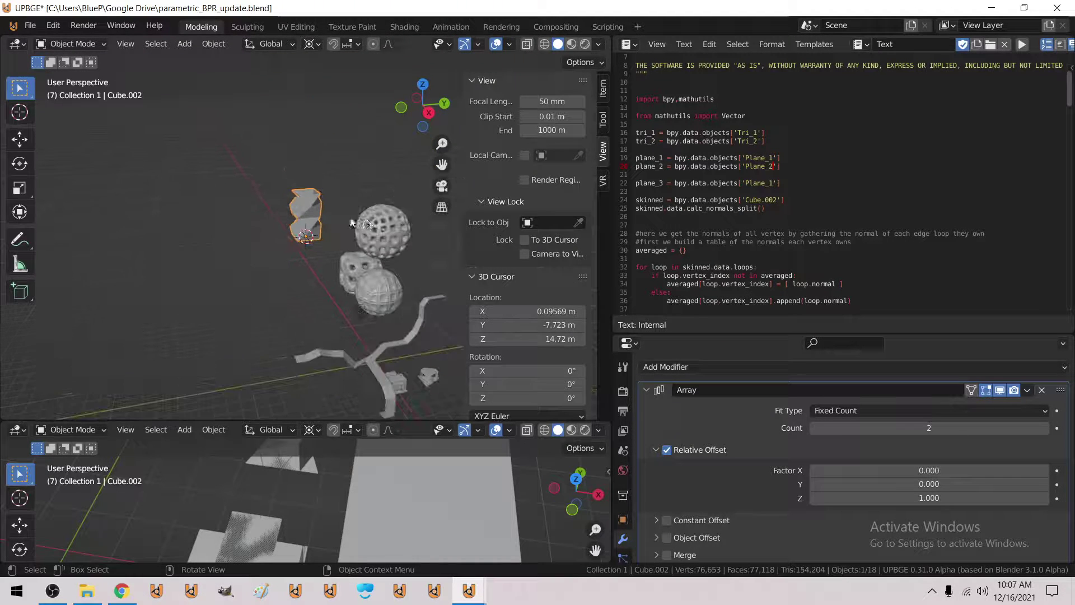
middle_click_drag(351, 222, 325, 236)
left_click(916, 427)
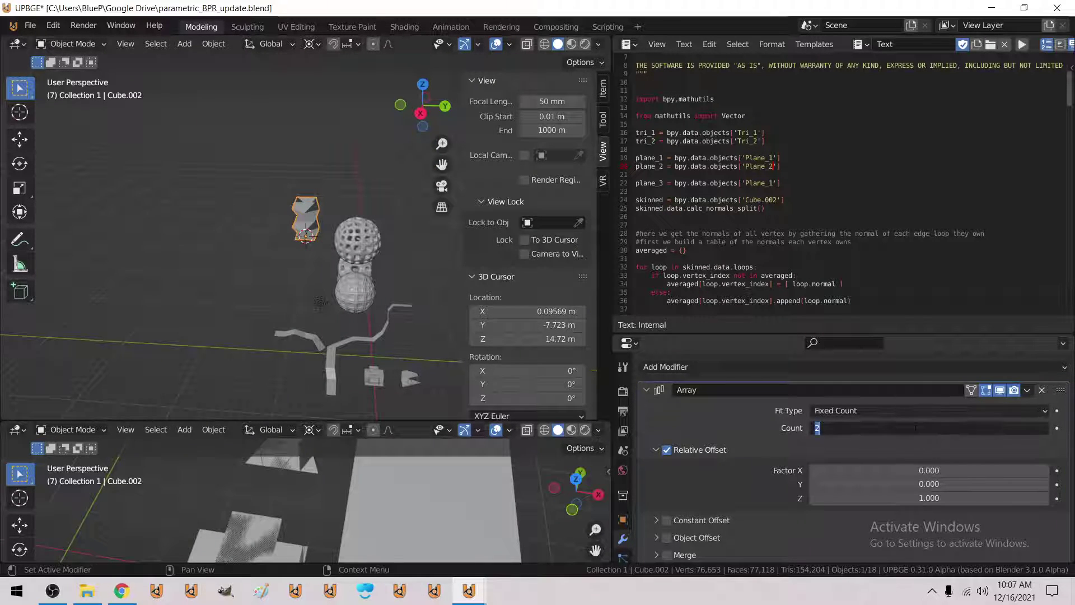
type("10")
key("Return")
- Collapse and re-expand the Array panel, browsing the modifier list without adding anything
left_click(647, 391)
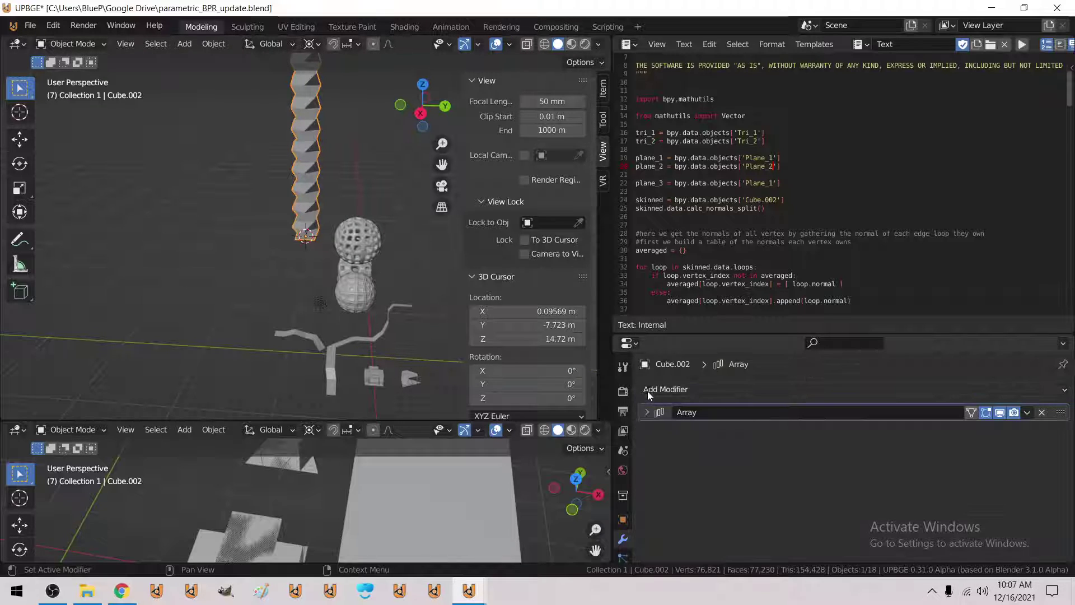
left_click(674, 391)
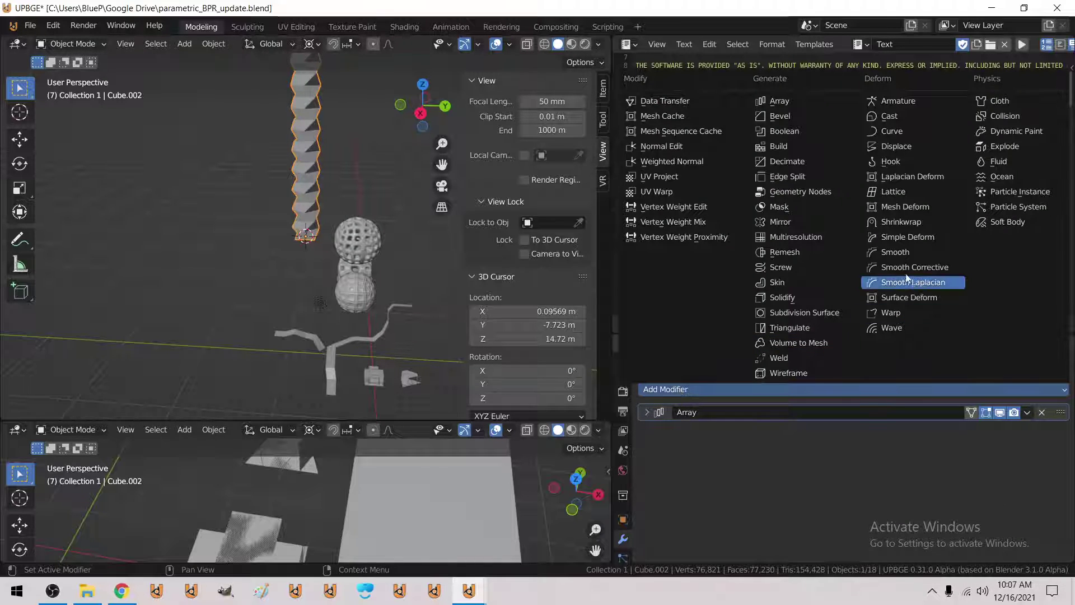
left_click(647, 412)
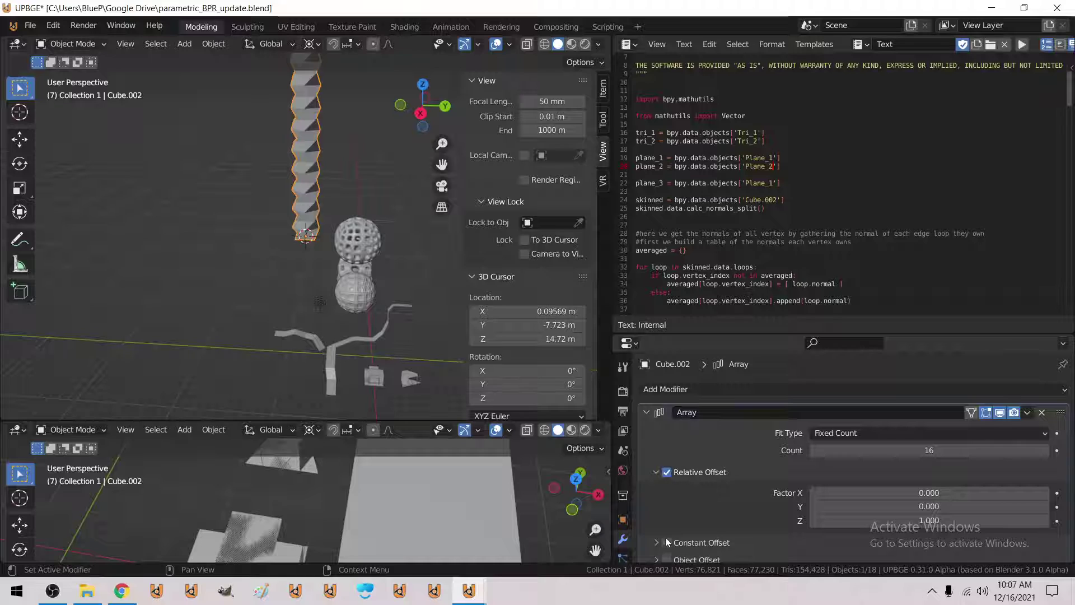
scroll(666, 540, "down", 2)
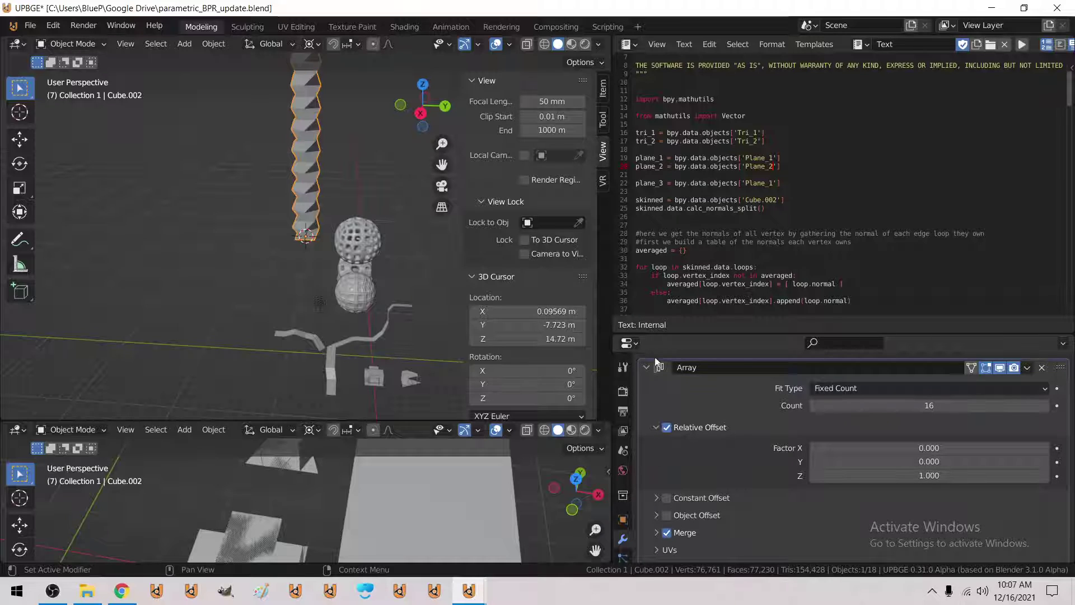
left_click(643, 366)
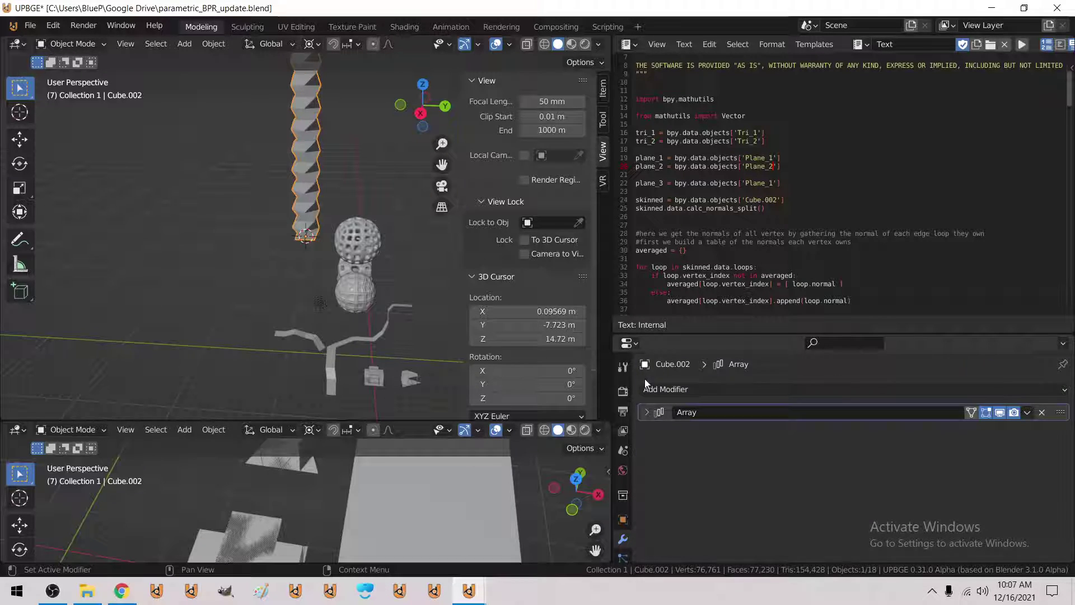
left_click(647, 412)
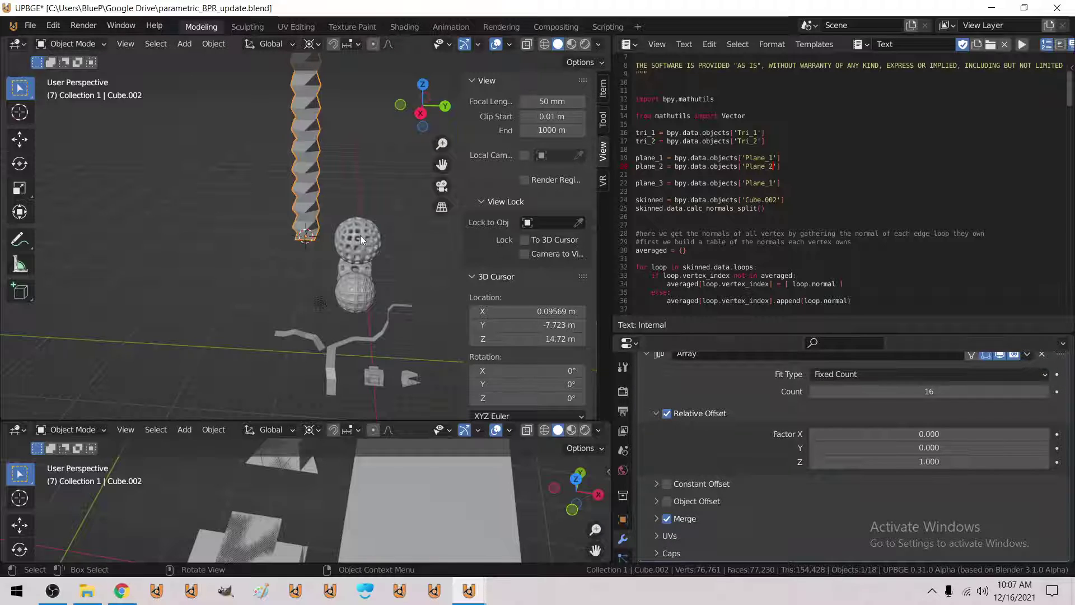
- Enter Edit Mode and snap the 3D cursor to the selected bottom faces
key("Tab")
scroll(343, 232, "up", 5)
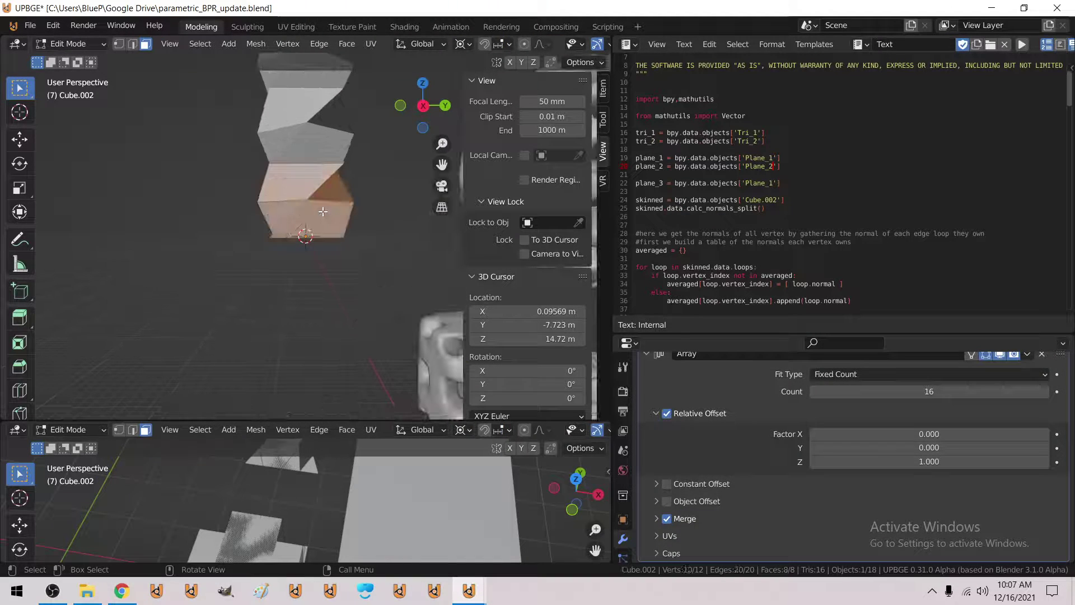
key("shift+s")
key("shift+s")
left_click(347, 324)
- Change the script area into a UV Editor and use edge select mode
left_click(629, 44)
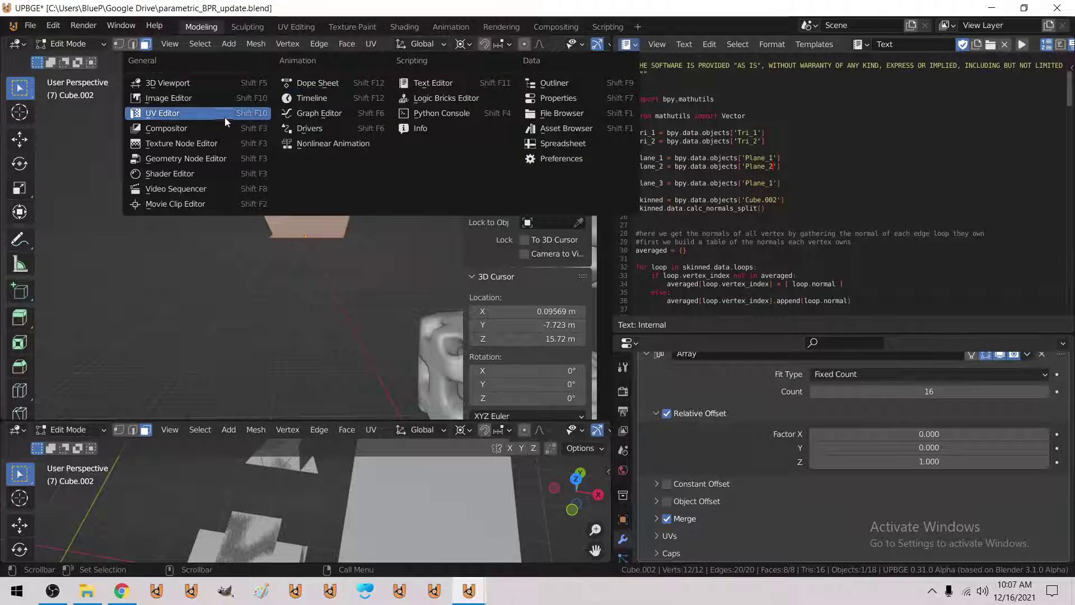
left_click(209, 113)
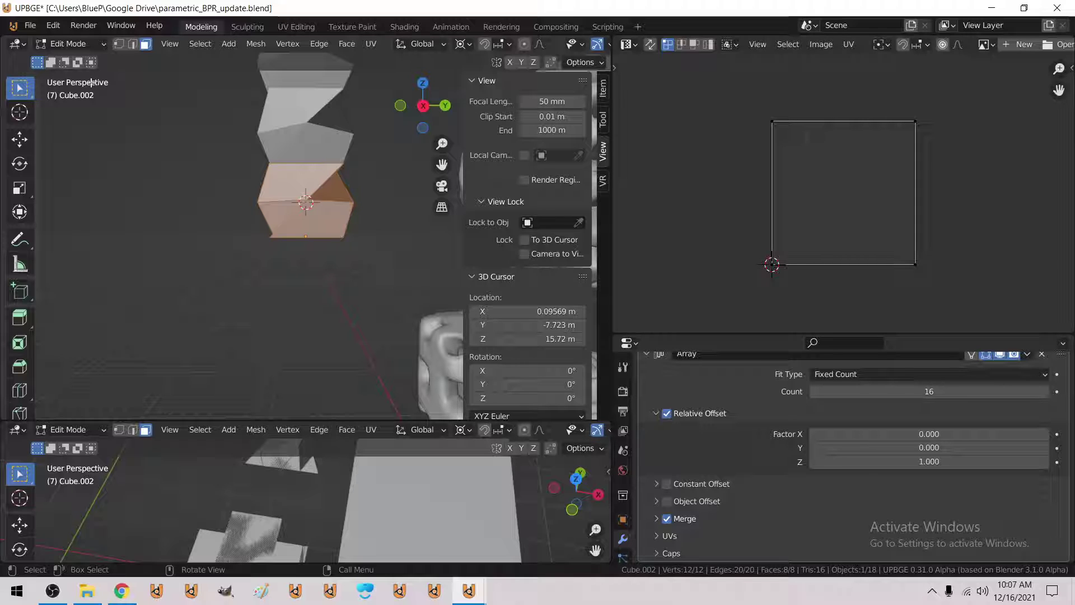
left_click(132, 44)
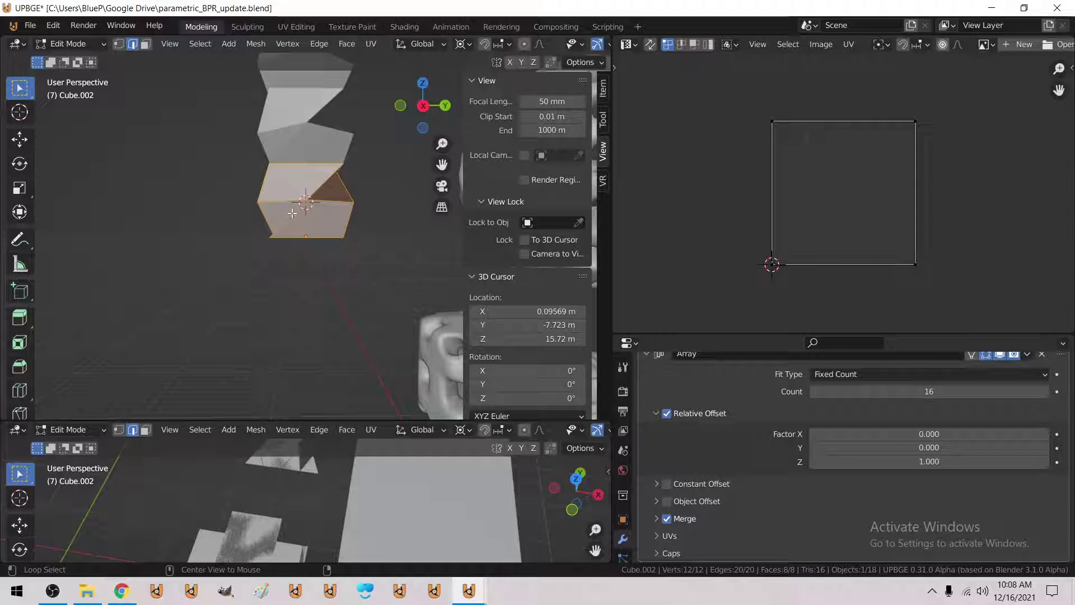
- Mark a seam on the bottom segment's diagonal edge, then clear it again
left_click(292, 214, "alt")
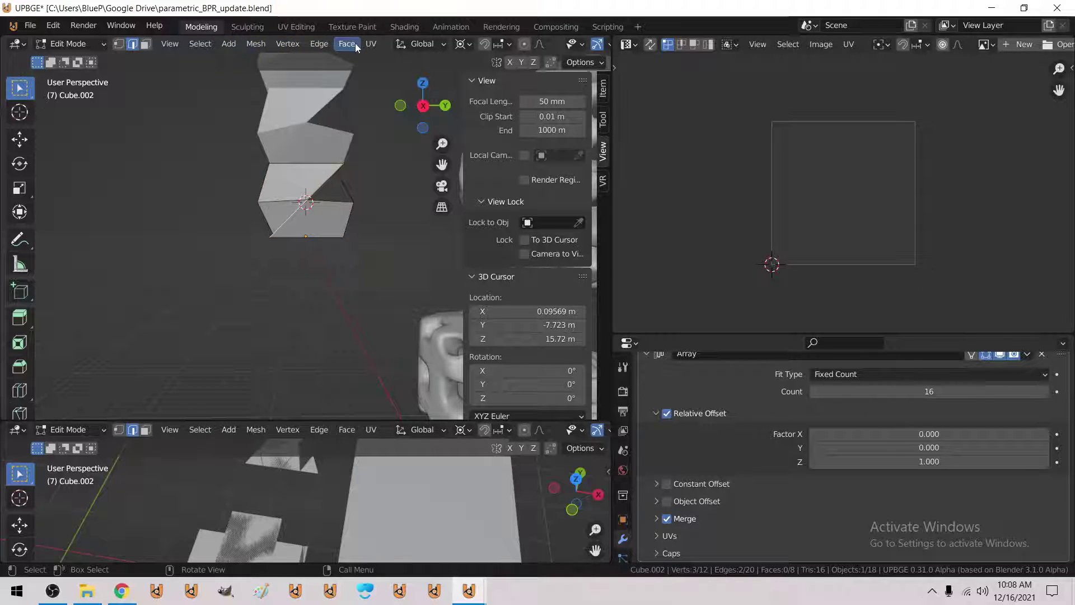
left_click(370, 43)
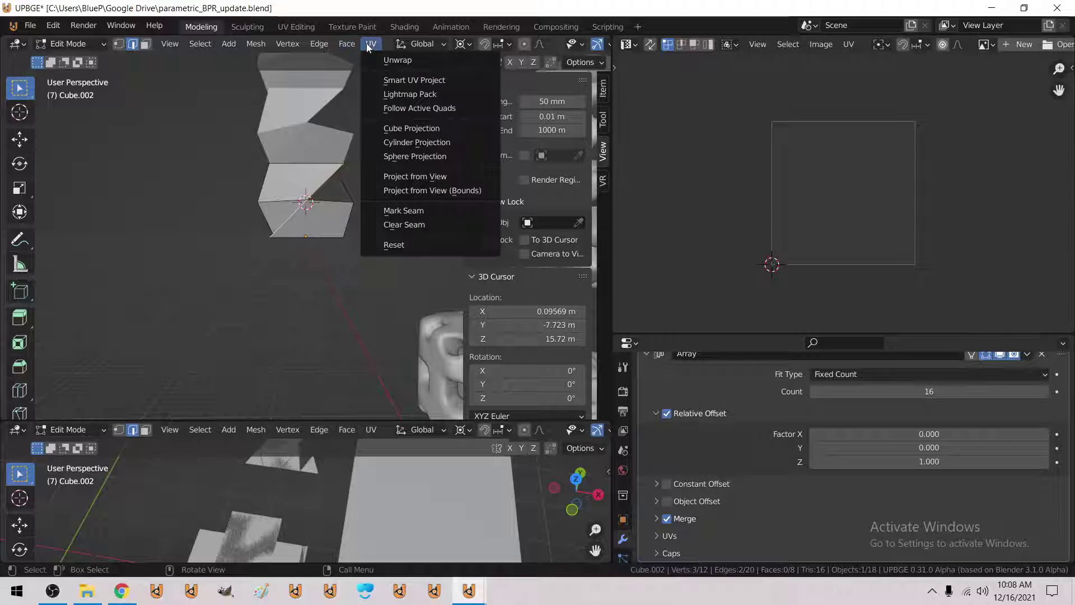
left_click(411, 211)
key("a")
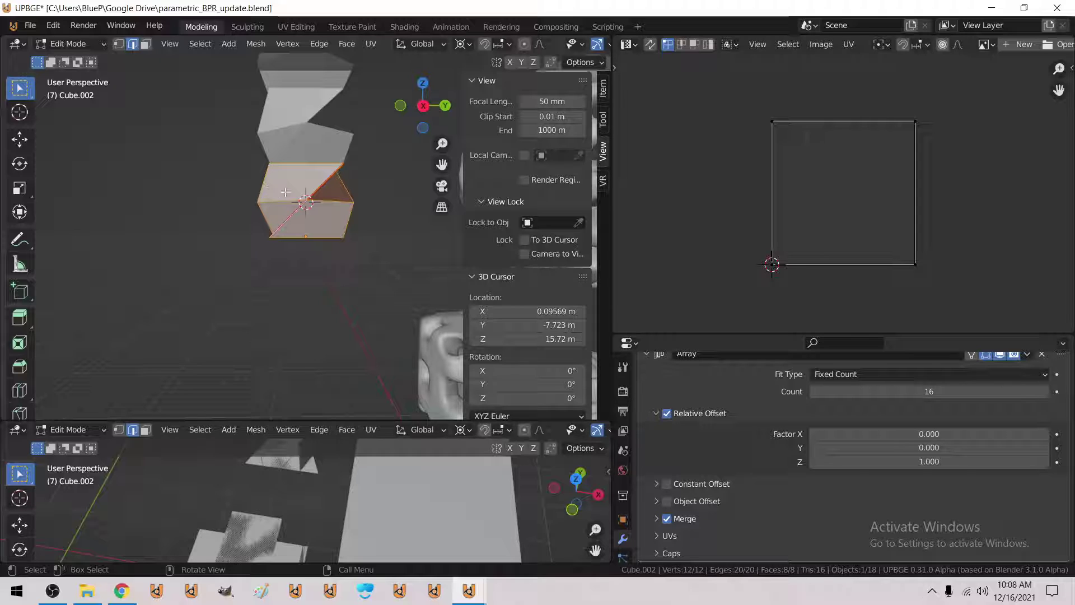
left_click(296, 194, "ctrl")
left_click(371, 44)
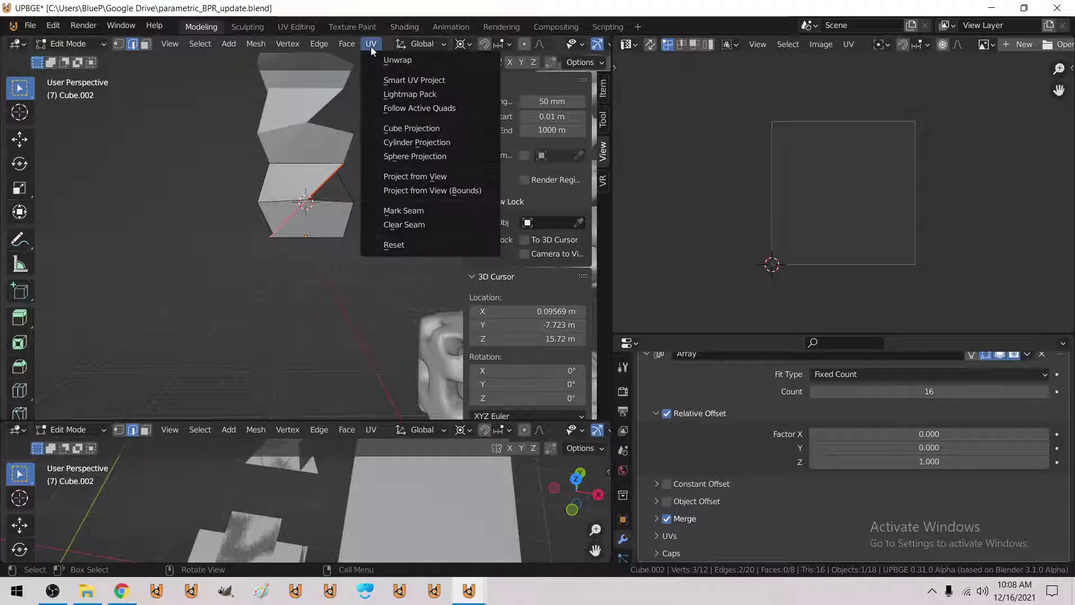
left_click(409, 225)
- Mark a seam on the lower face's left edge and unwrap the whole mesh
left_click(261, 197, "ctrl")
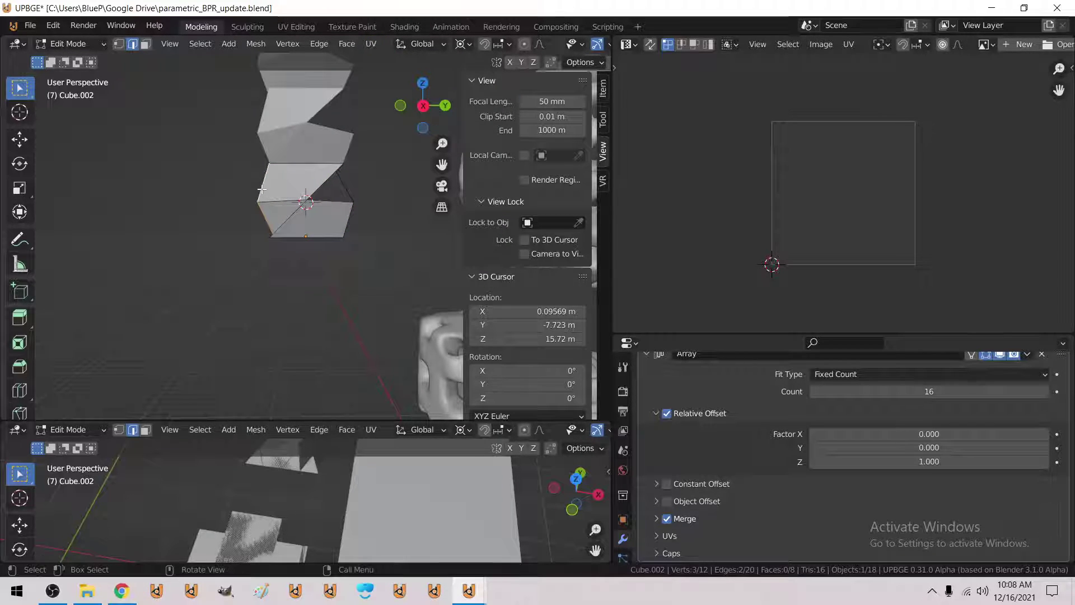
left_click(371, 44)
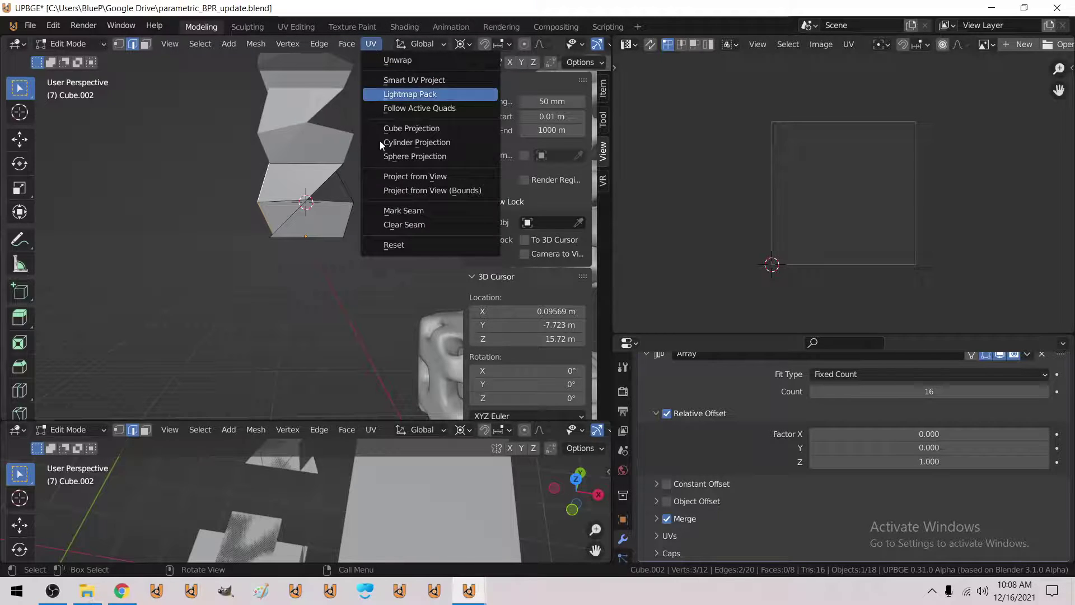
left_click(391, 210)
key("a")
left_click(371, 43)
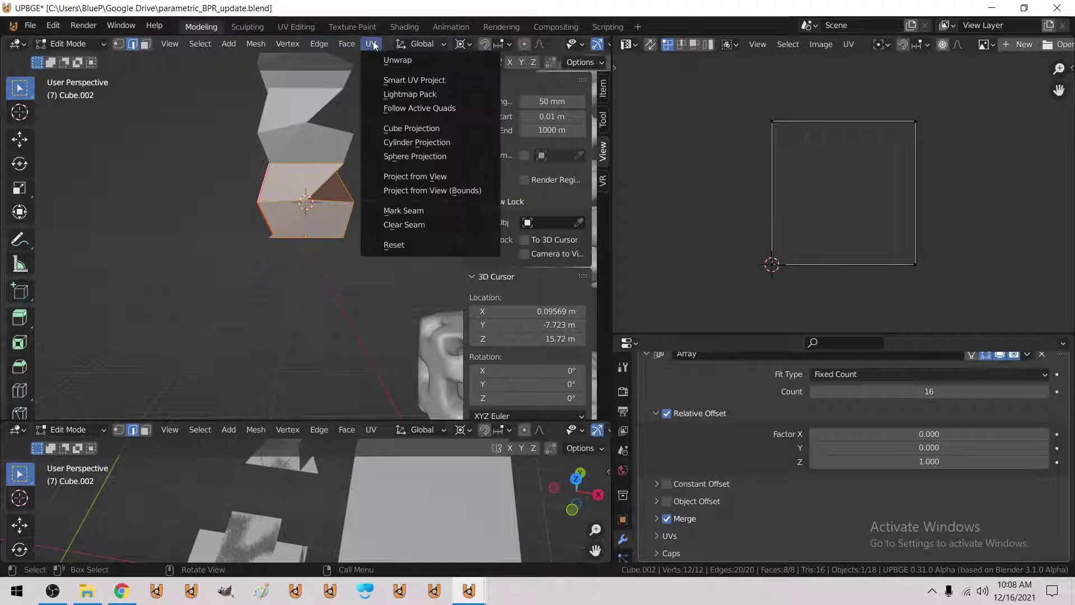
left_click(389, 63)
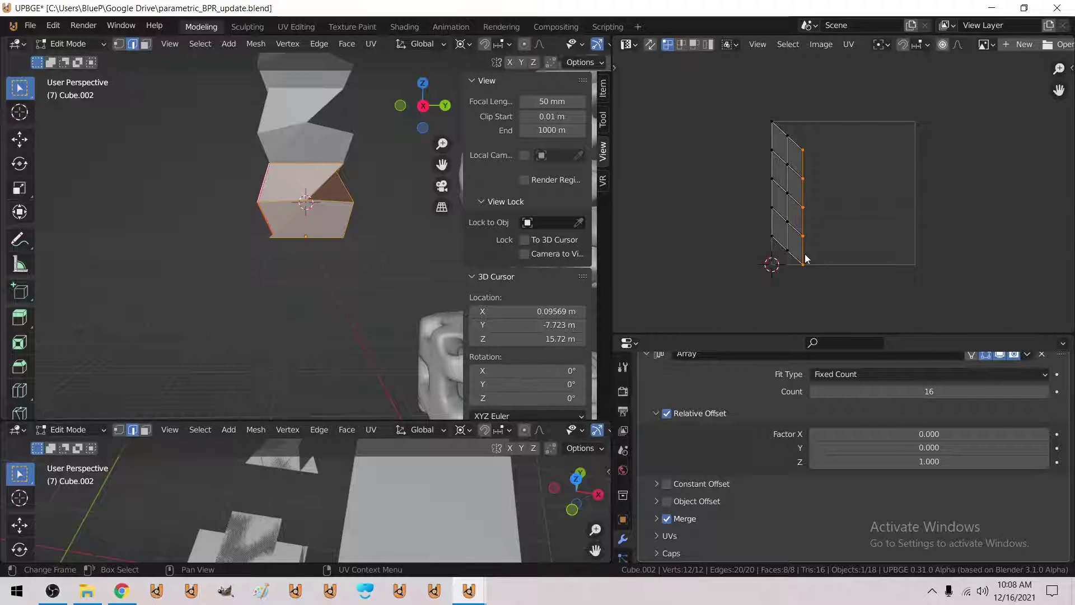
- Move the right UV column upward and select the whole UV island
left_click(788, 242, "alt")
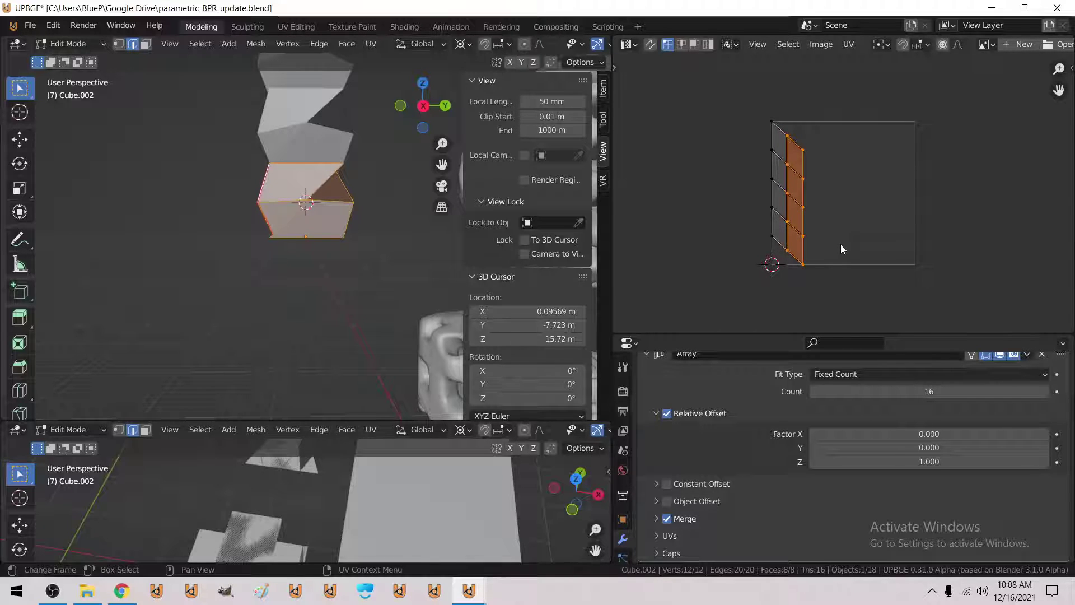
key("g")
key("y")
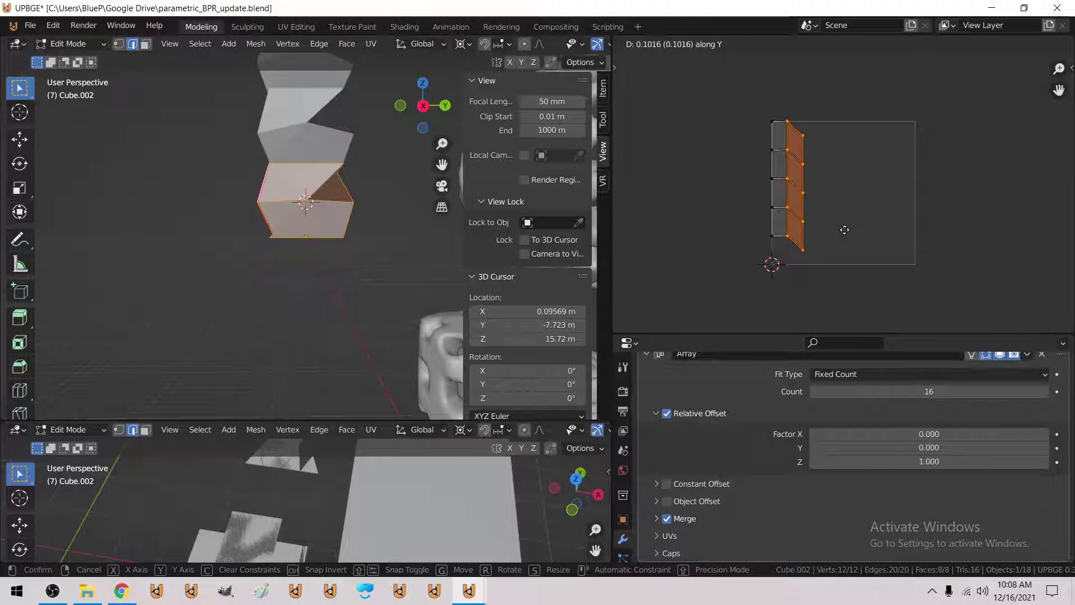
left_click(845, 230)
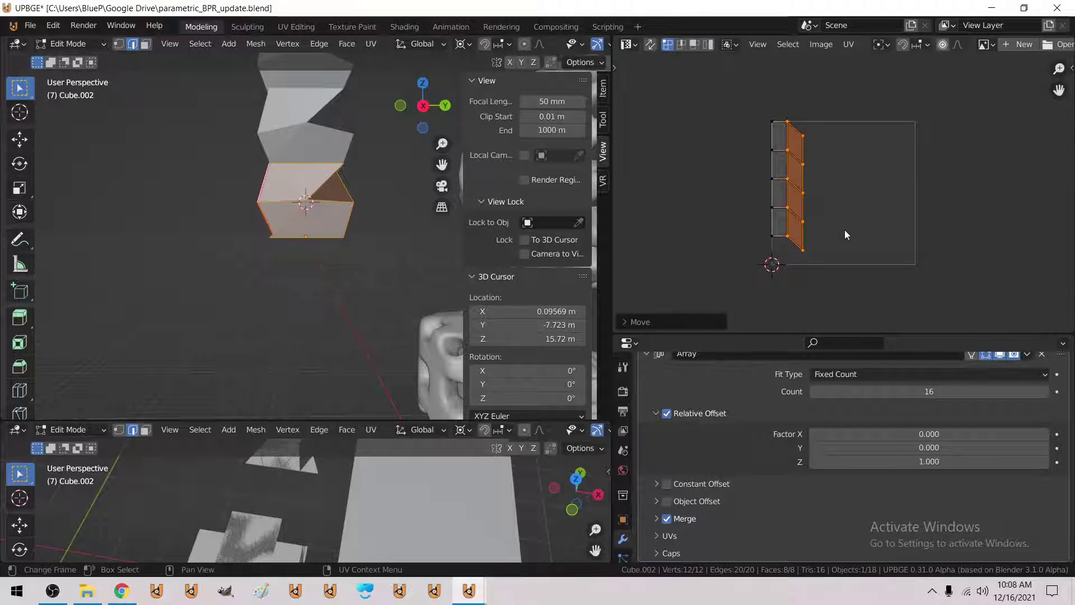
left_click(789, 228, "alt")
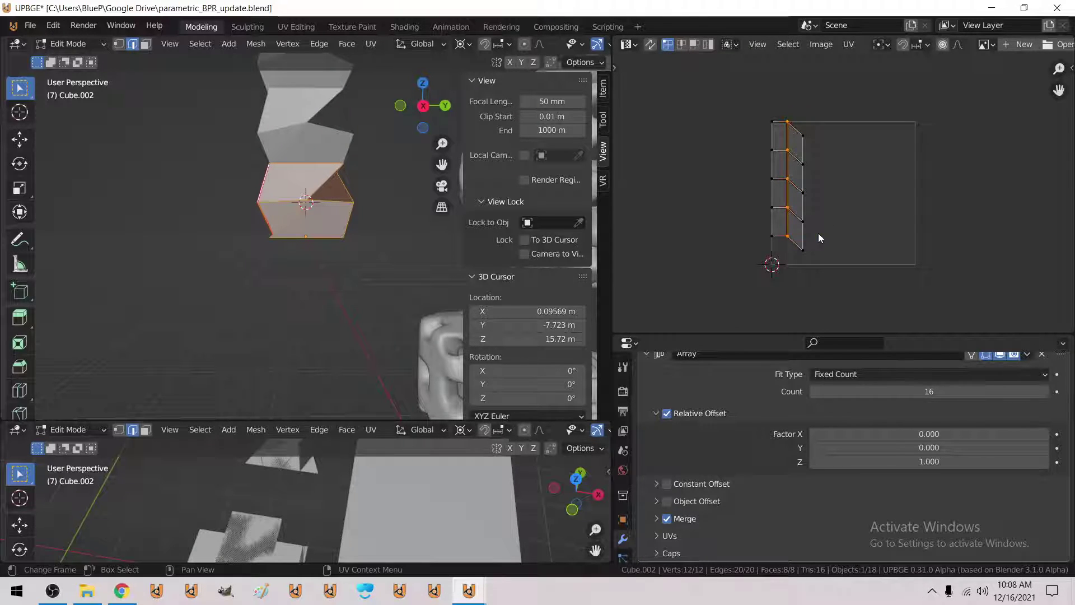
left_click(802, 237, "alt")
key("g")
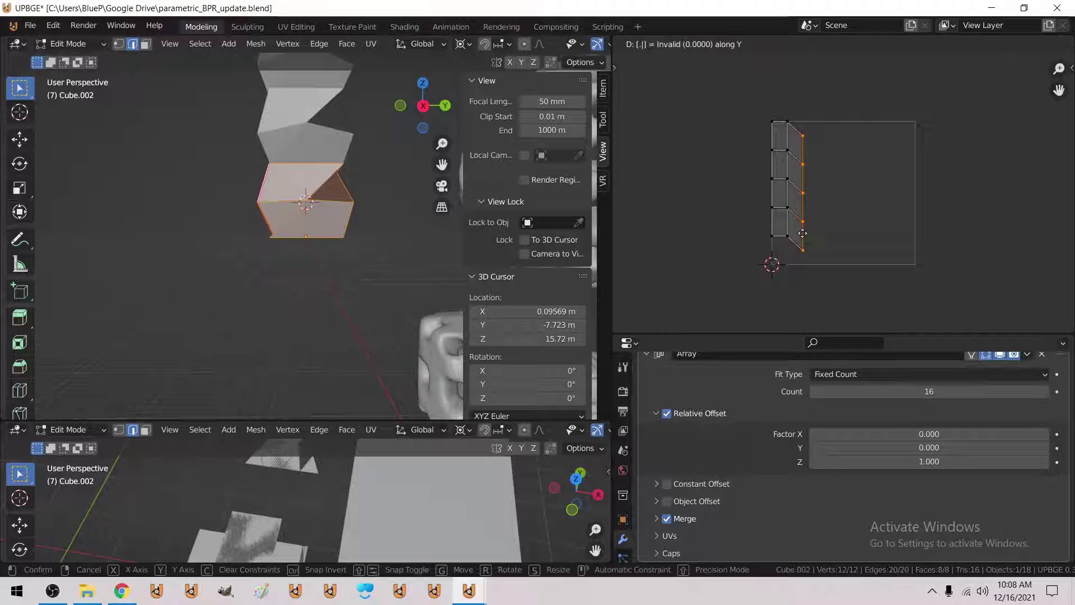
left_click(802, 233)
key("a")
key("g")
key("y")
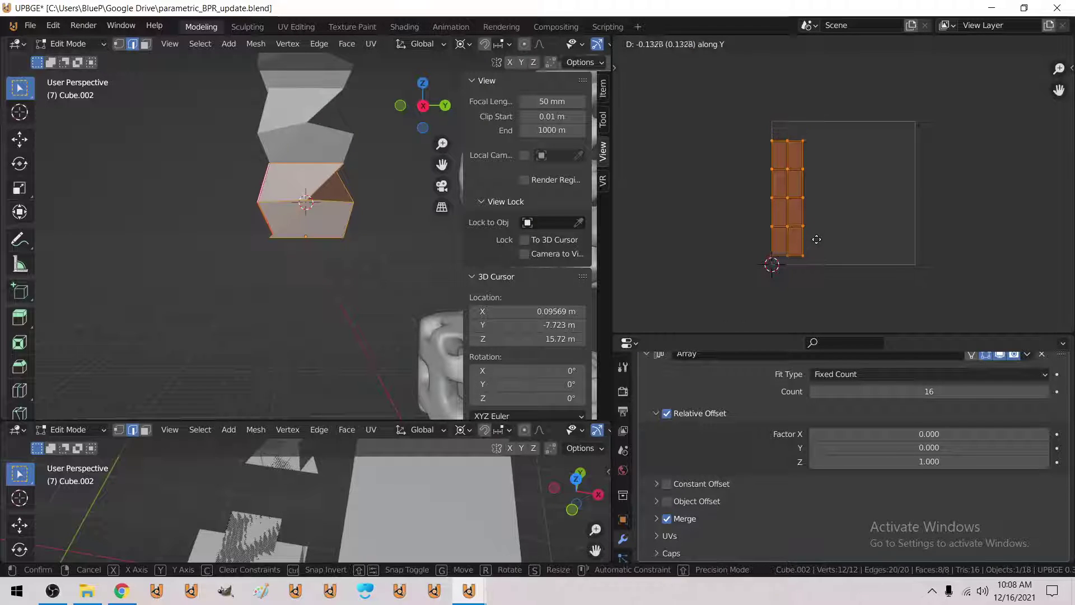
key("Escape")
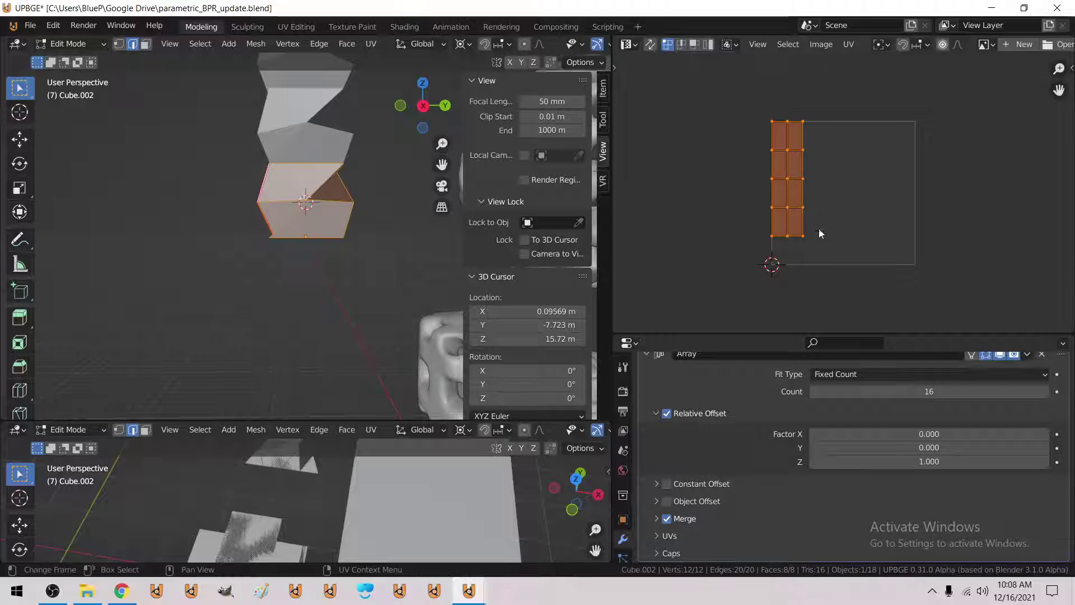
- Snap the UV island to the 2D cursor and rotate it 90°
key("shift+s")
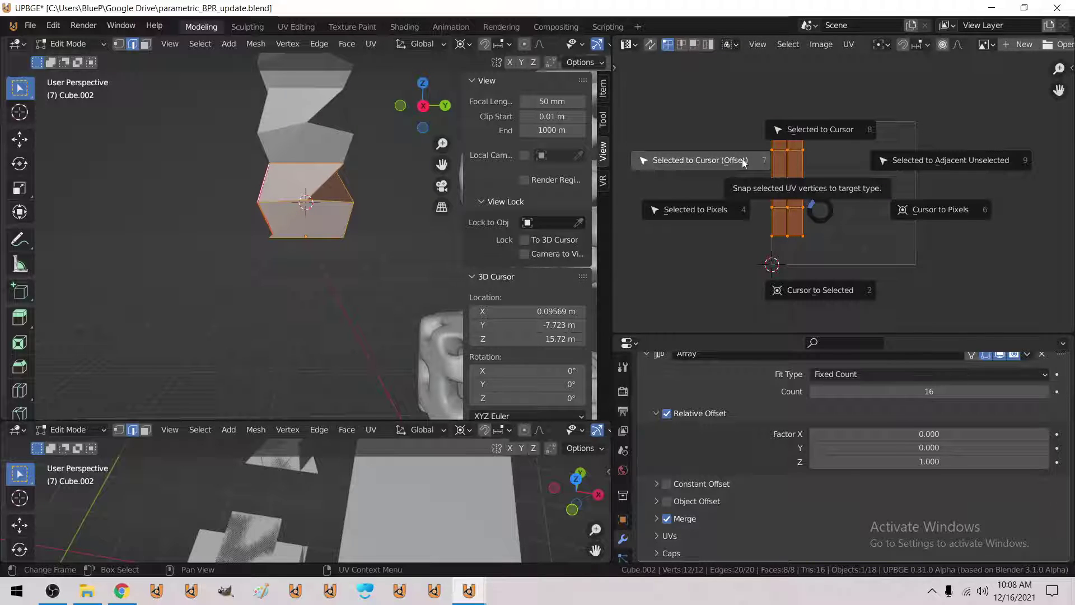
left_click(741, 159)
type("r90")
key("Return")
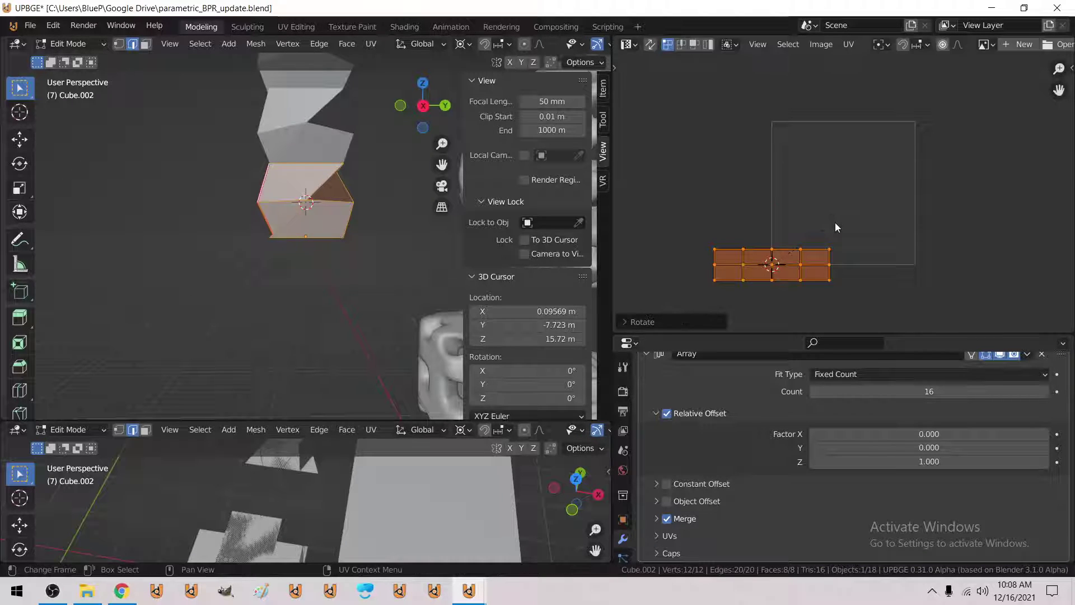
- Shift the rotated island horizontally and offset it by 0.1, then return to Object Mode
key("g")
key("y")
key("x")
type(".5")
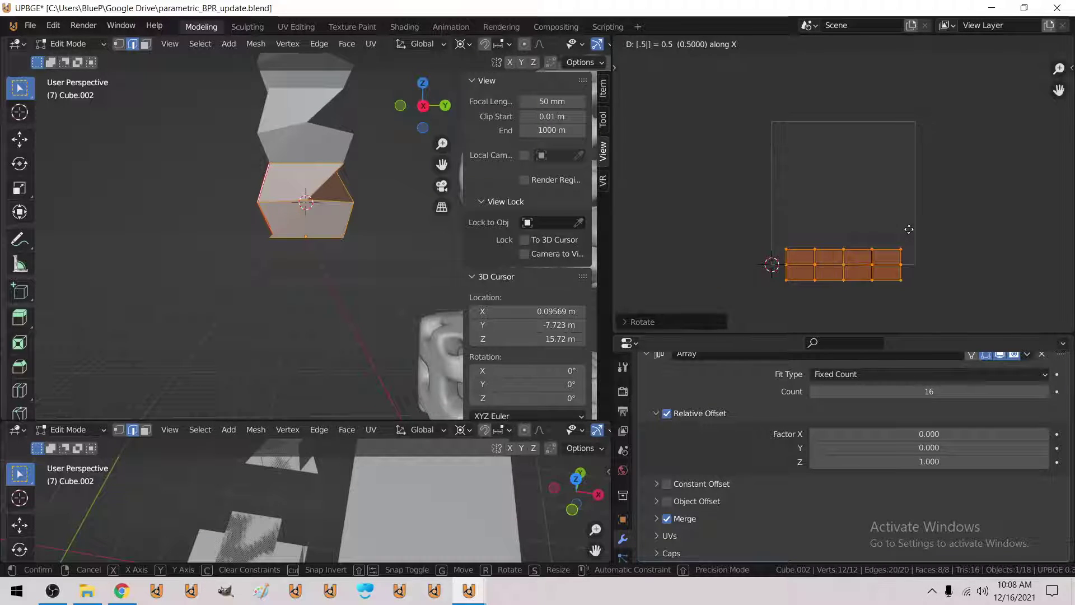
key("Return")
type("g.1")
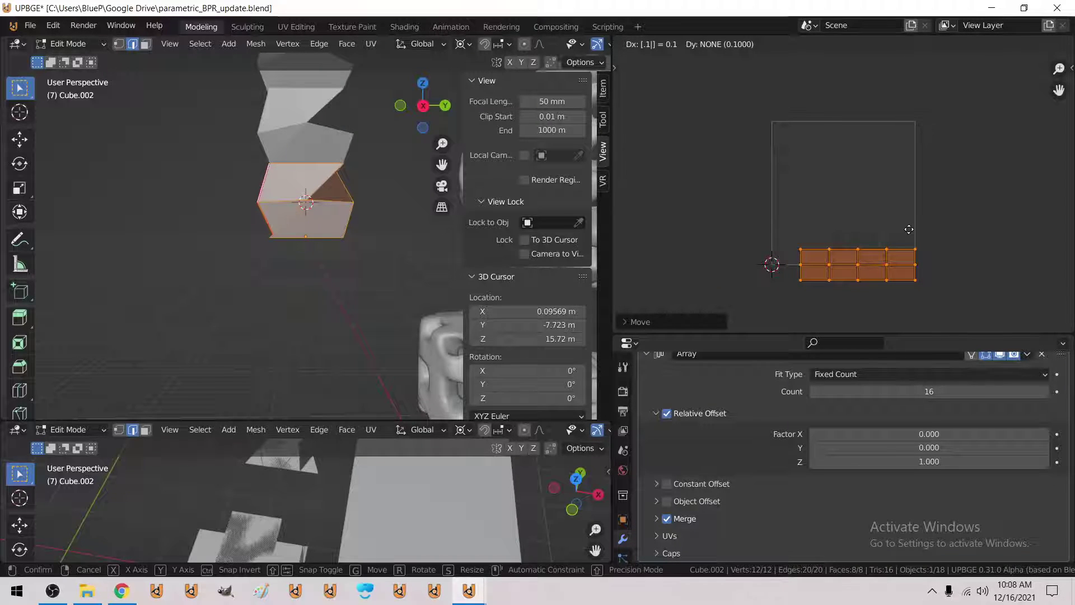
type("y")
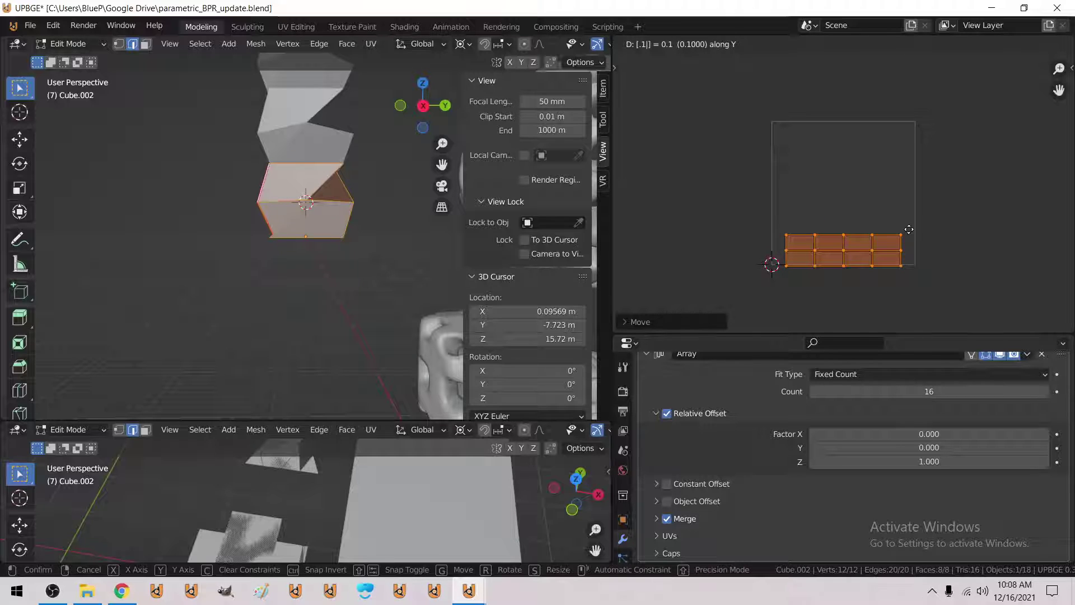
type("25")
key("Return")
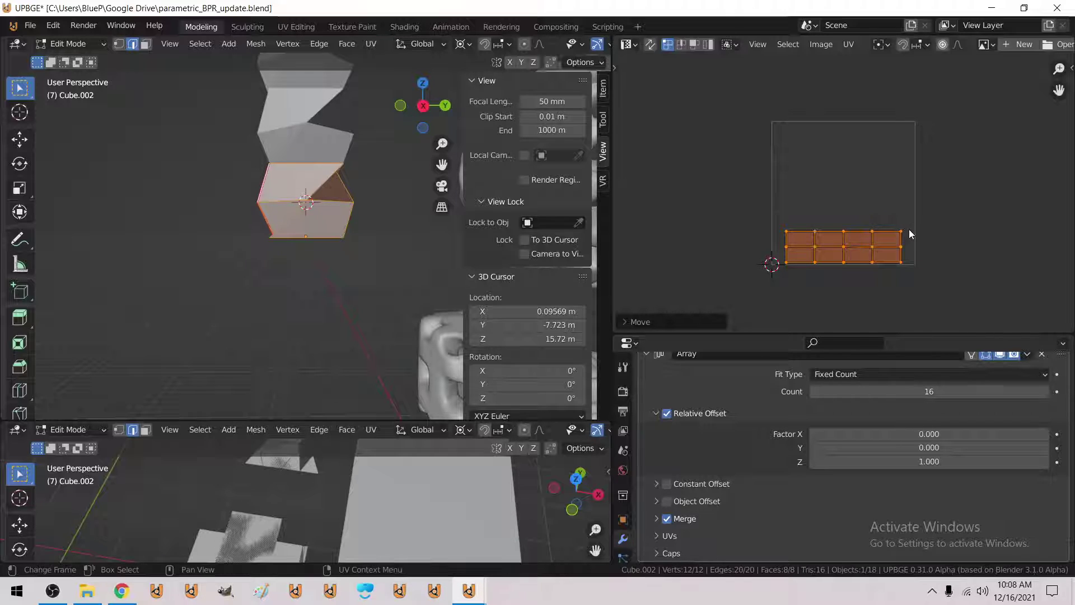
key("Tab")
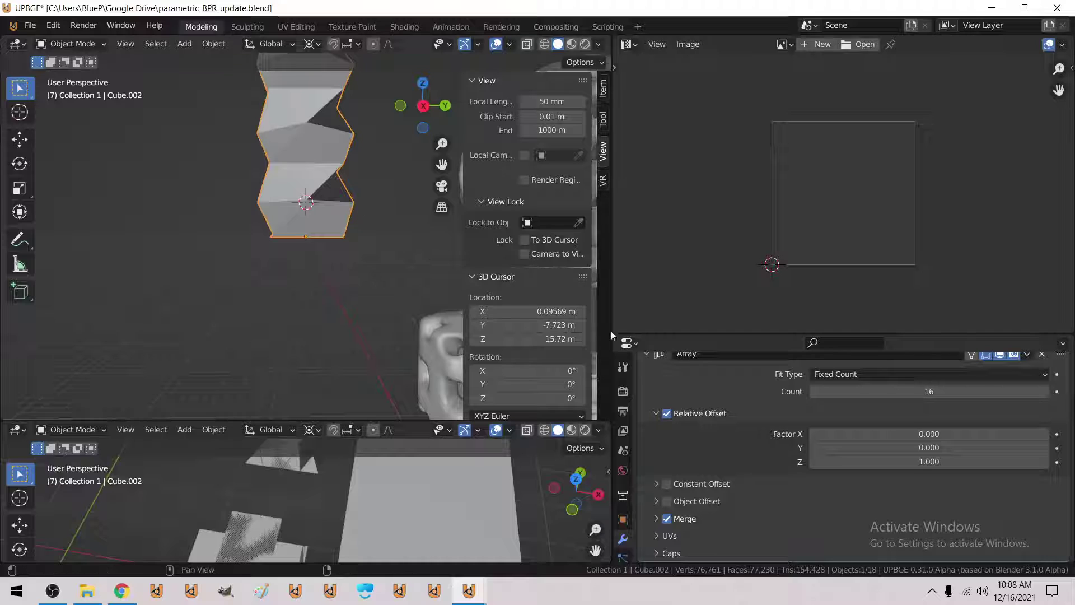
- Set the Array modifier's UV Offset V to 0.05
left_click(656, 535)
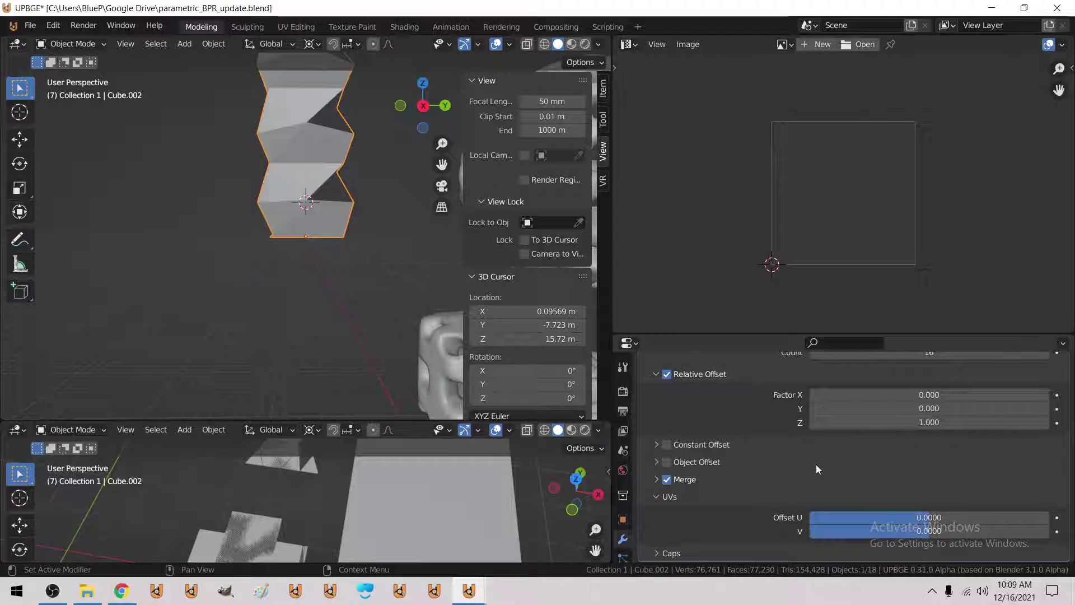
left_click(901, 530)
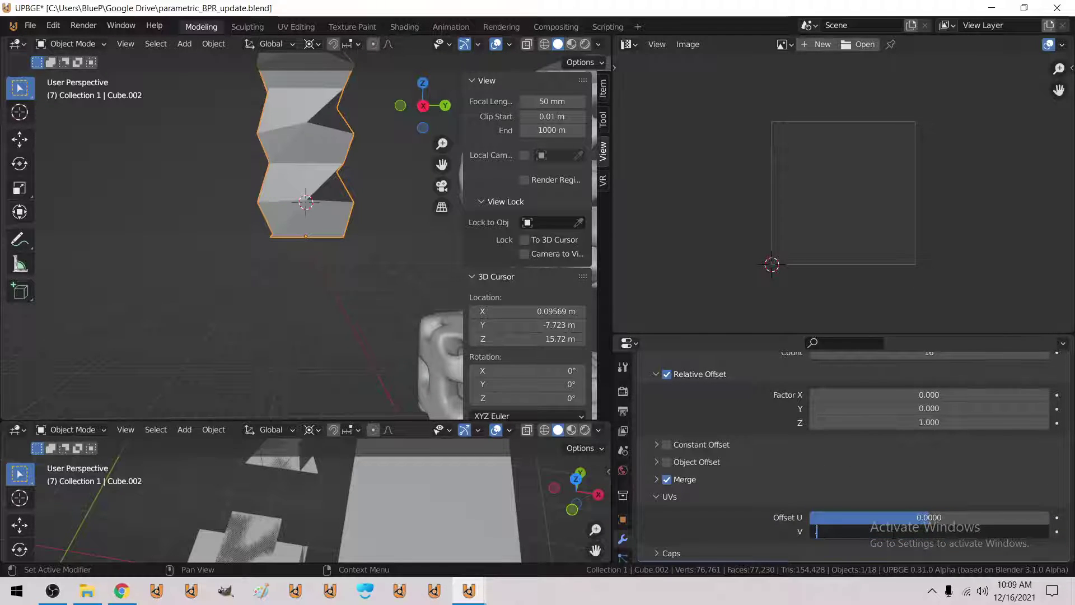
type("5")
key("Return")
- Scale the UVs to zero in Y around the 2D cursor, flattening them onto the bottom edge
key("Tab")
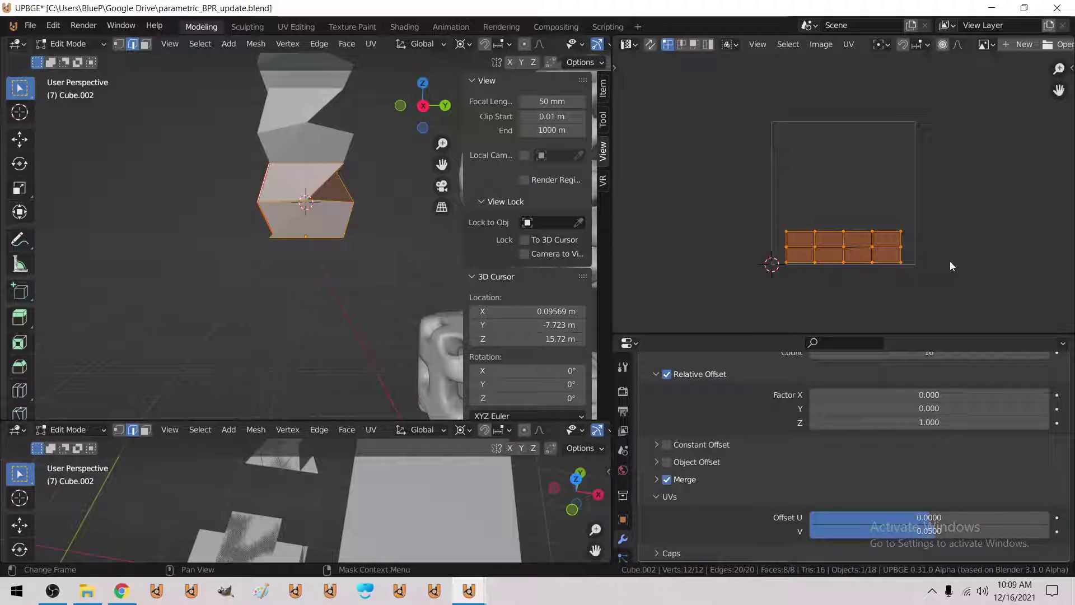
key("s")
key("y")
key("Escape")
left_click(881, 45)
left_click(896, 89)
key("s")
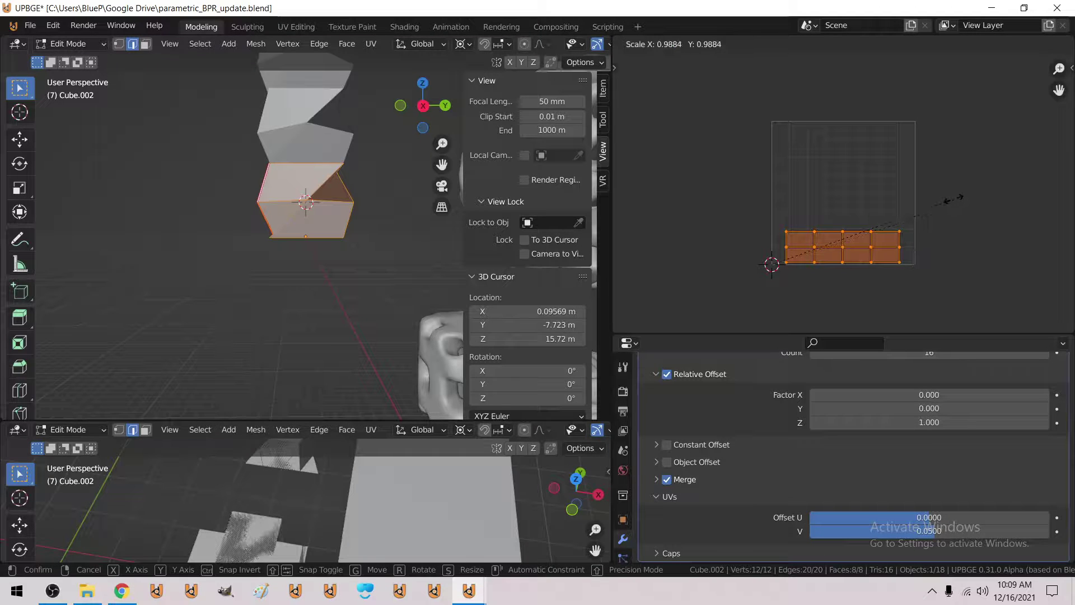
key("y")
key("0")
key("Return")
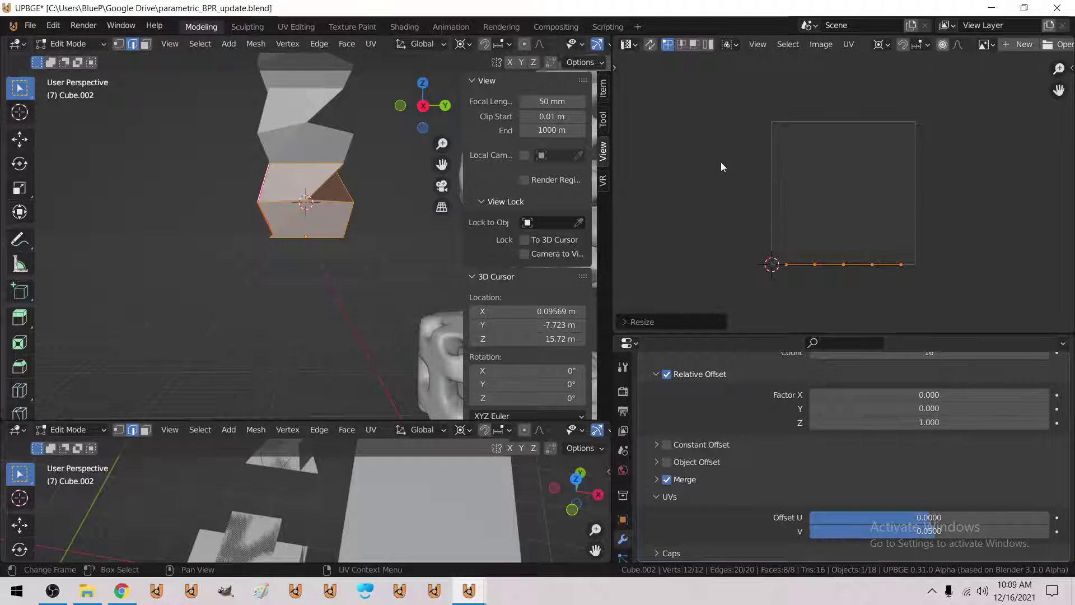
key("Tab")
- Add a Simple Deform modifier in Bend mode with a 360° angle after the Array
scroll(322, 233, "down", 3)
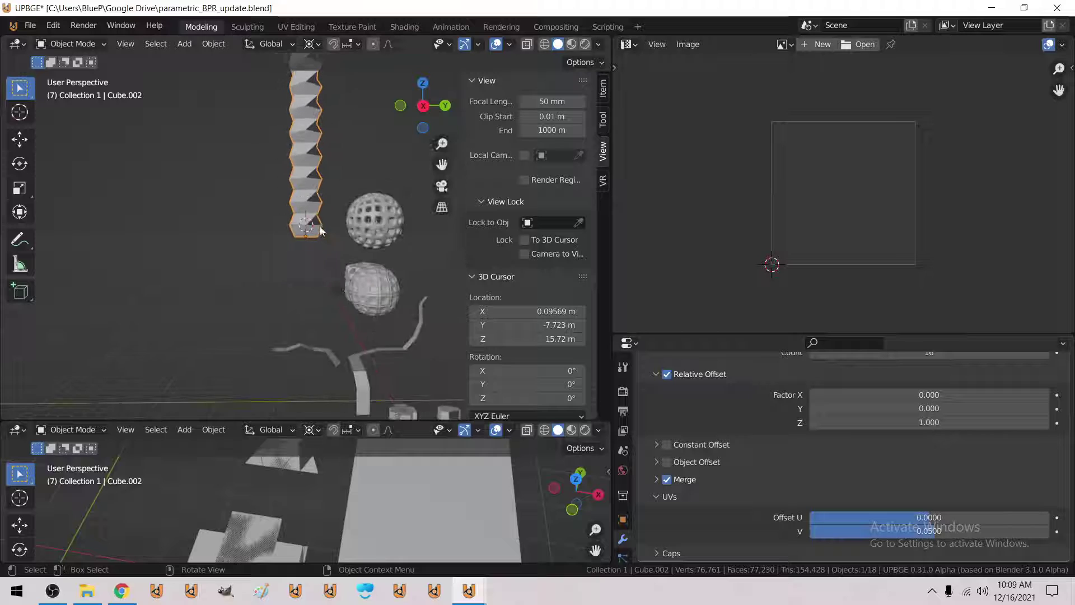
scroll(321, 224, "down", 2)
scroll(639, 440, "up", 3)
left_click(650, 388)
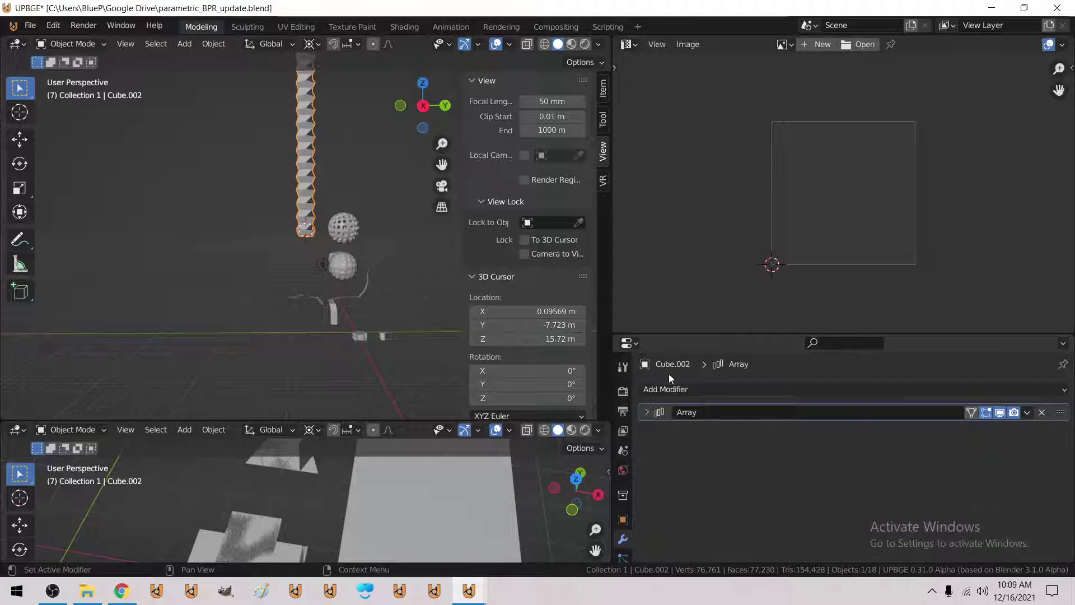
left_click(694, 388)
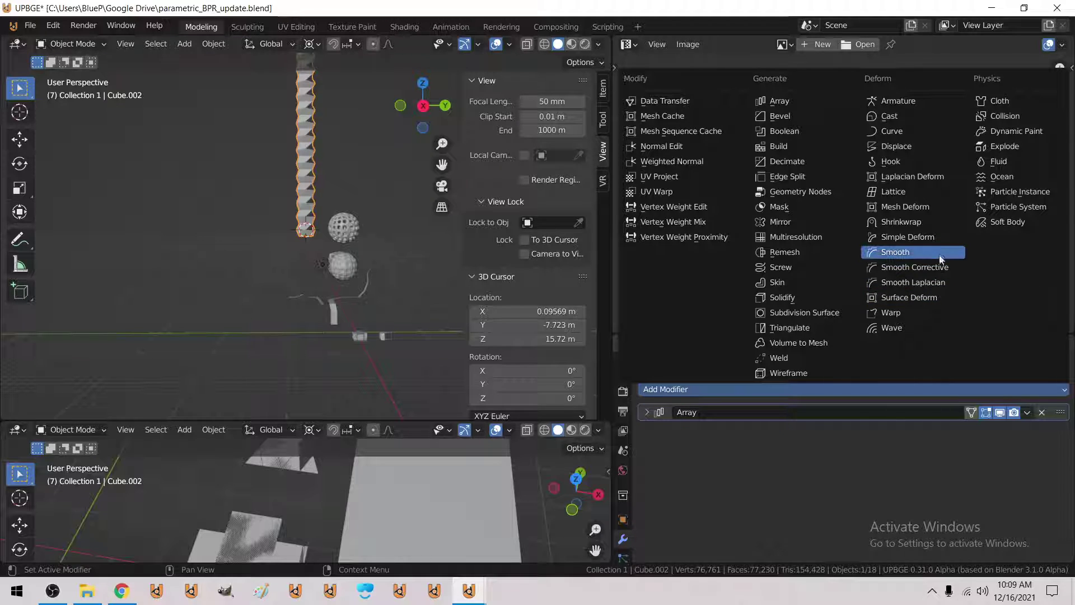
left_click(938, 240)
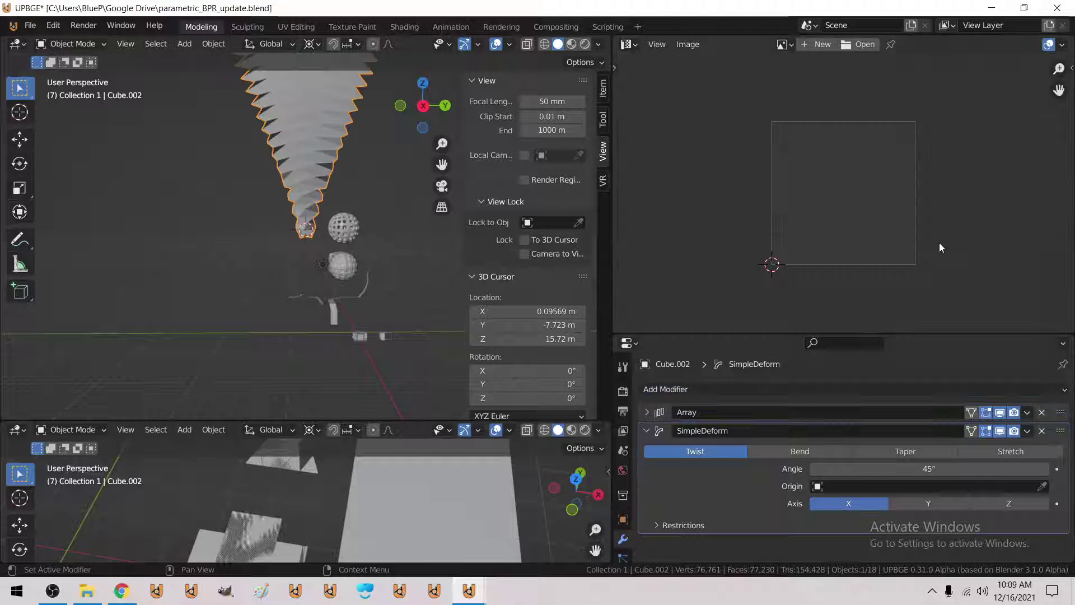
left_click(821, 452)
left_click(885, 470)
type("36")
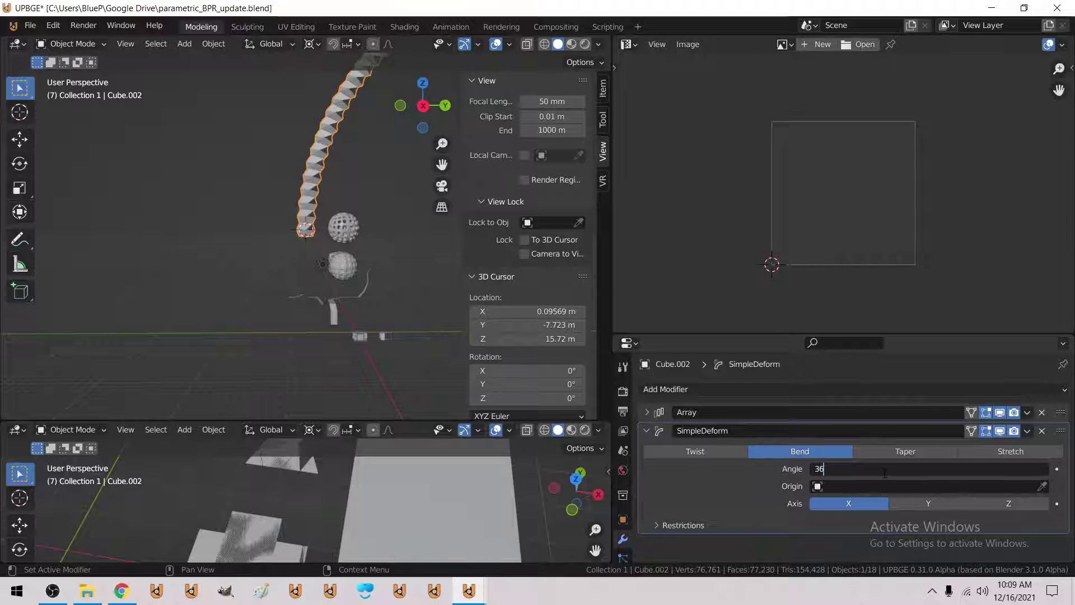
type("0")
key("Return")
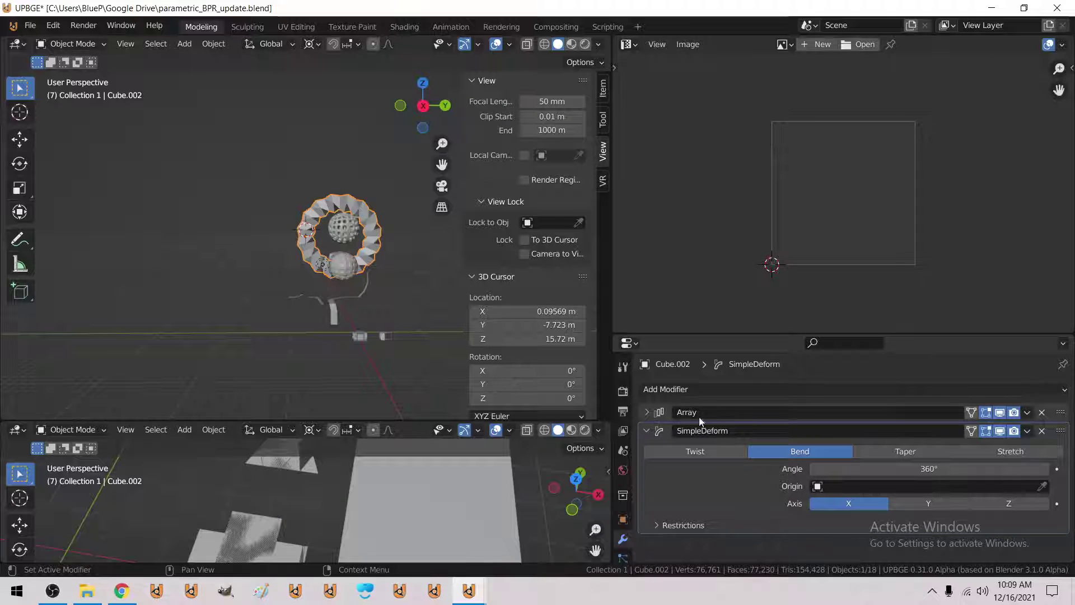
left_click(652, 429)
- Add Weld and Subdivision Surface modifiers to the ring
left_click(684, 387)
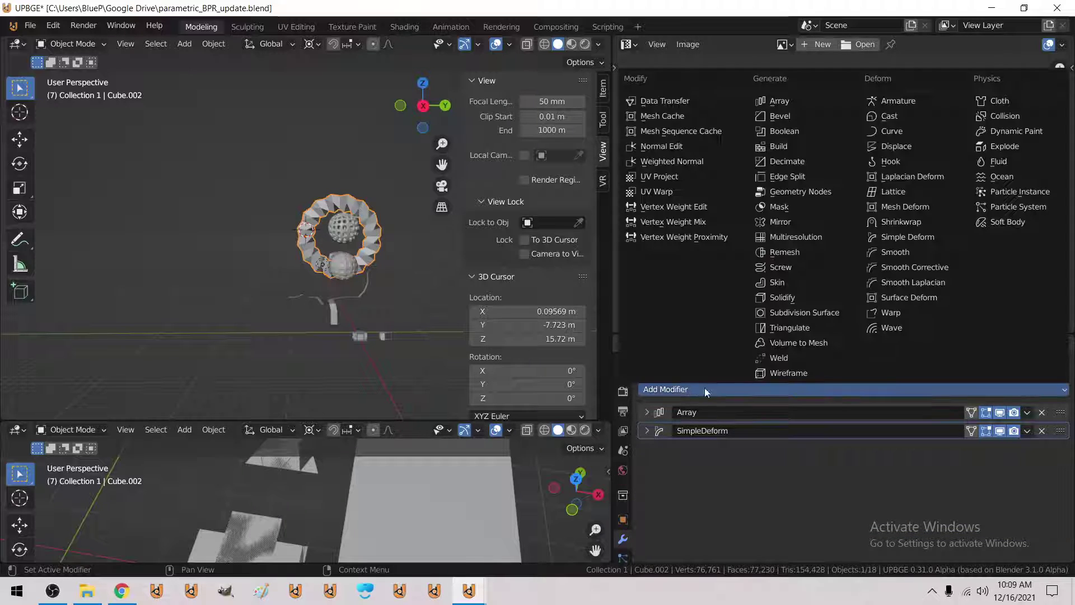
left_click(798, 358)
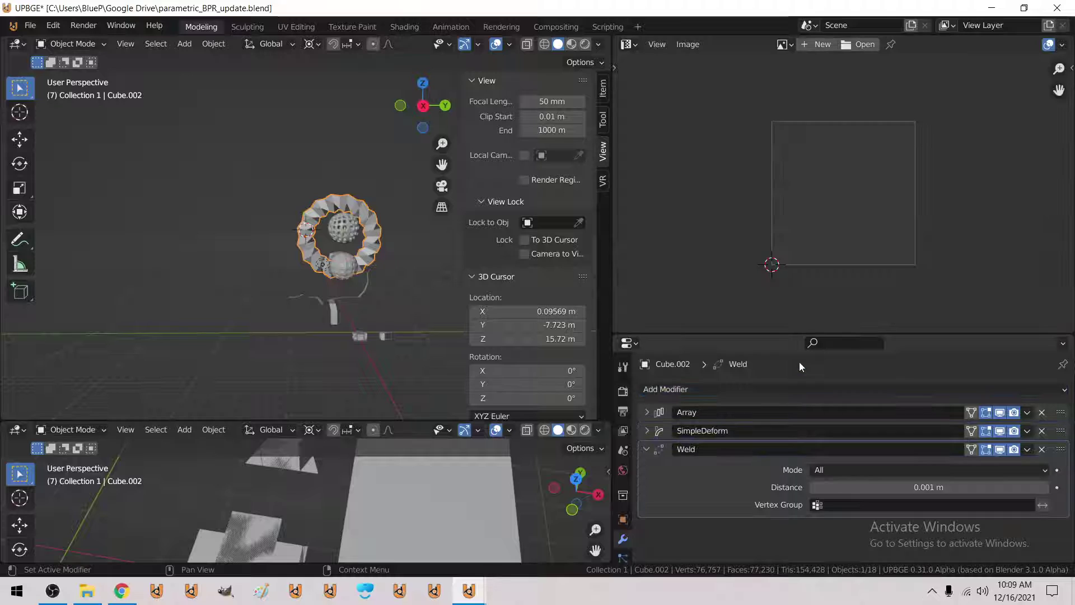
left_click(688, 452)
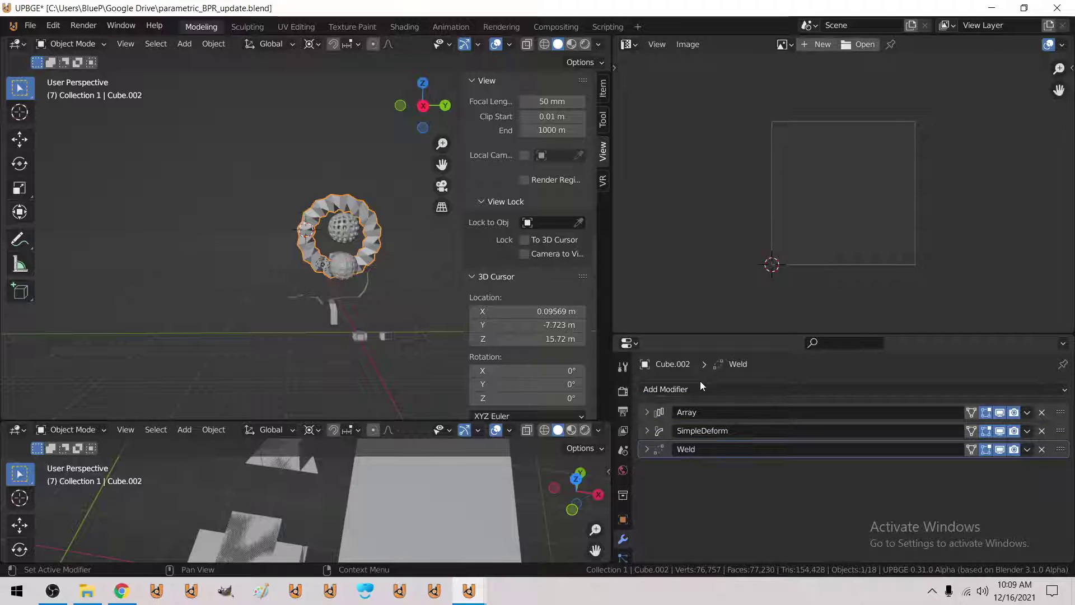
left_click(655, 390)
left_click(795, 329)
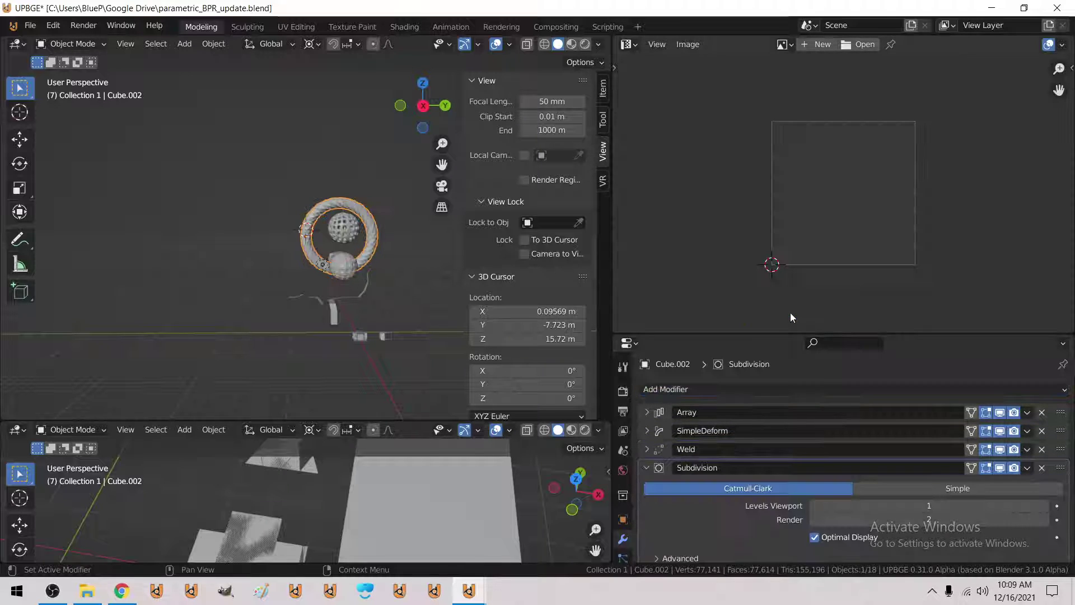
- Inspect the ring up close and apply Shade Smooth to it
key("shift+grave")
key("w")
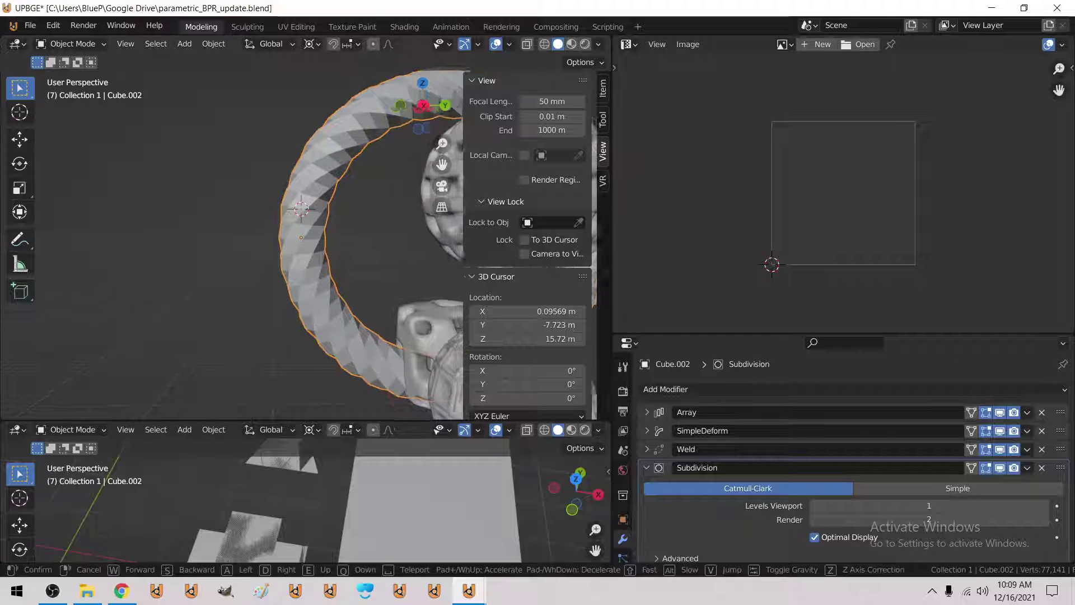
key("Escape")
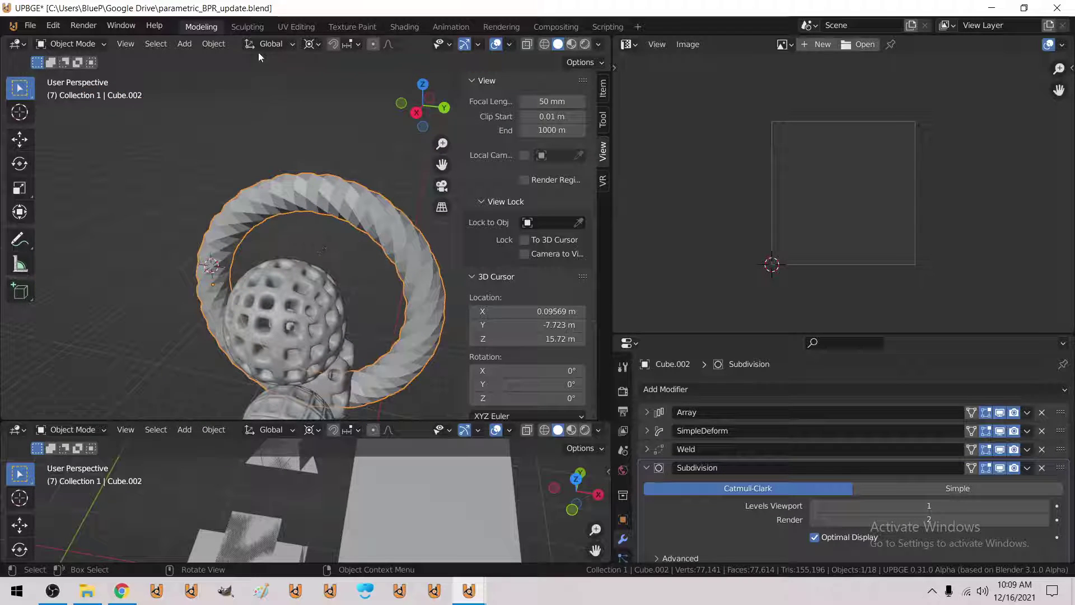
left_click(213, 44)
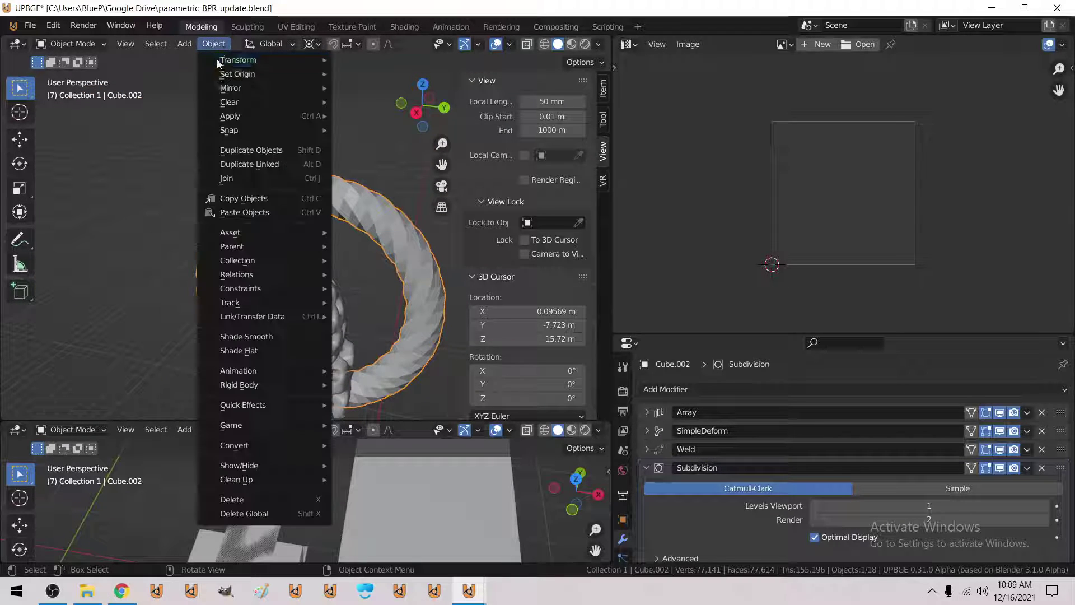
left_click(240, 336)
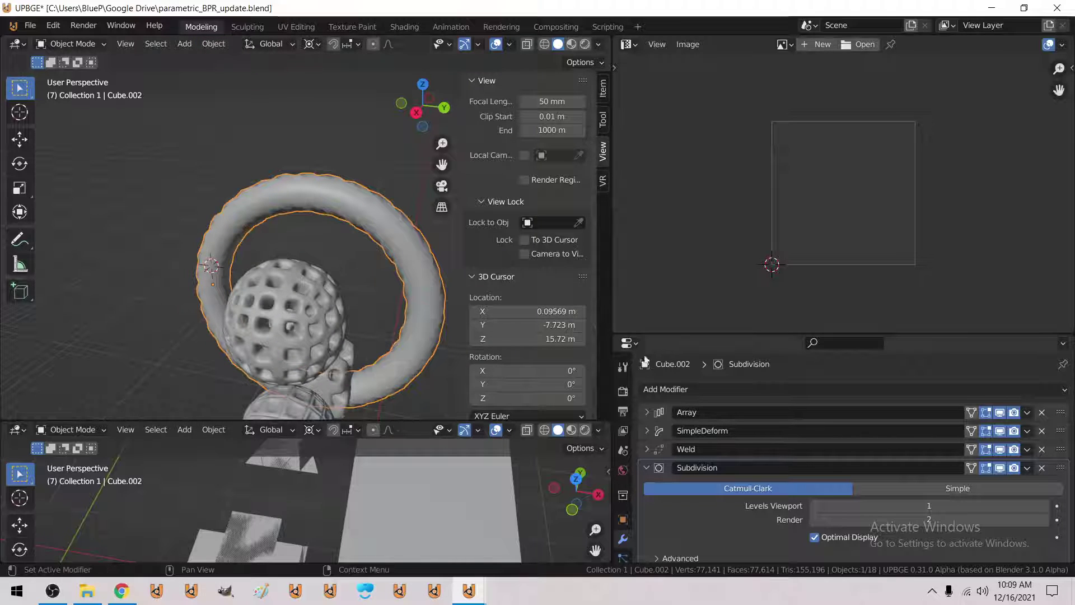
left_click(647, 468)
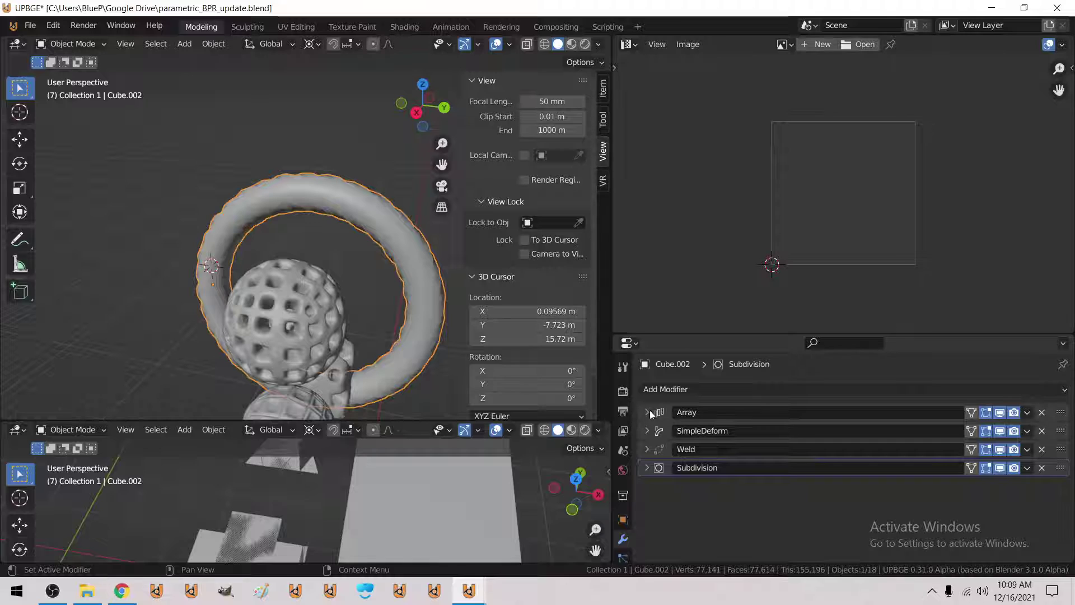
- Apply the Array, SimpleDeform, Weld and Subdivision modifiers, and turn the Image Editor into the Text Editor
left_click(1027, 412)
left_click(1019, 426)
left_click(1027, 412)
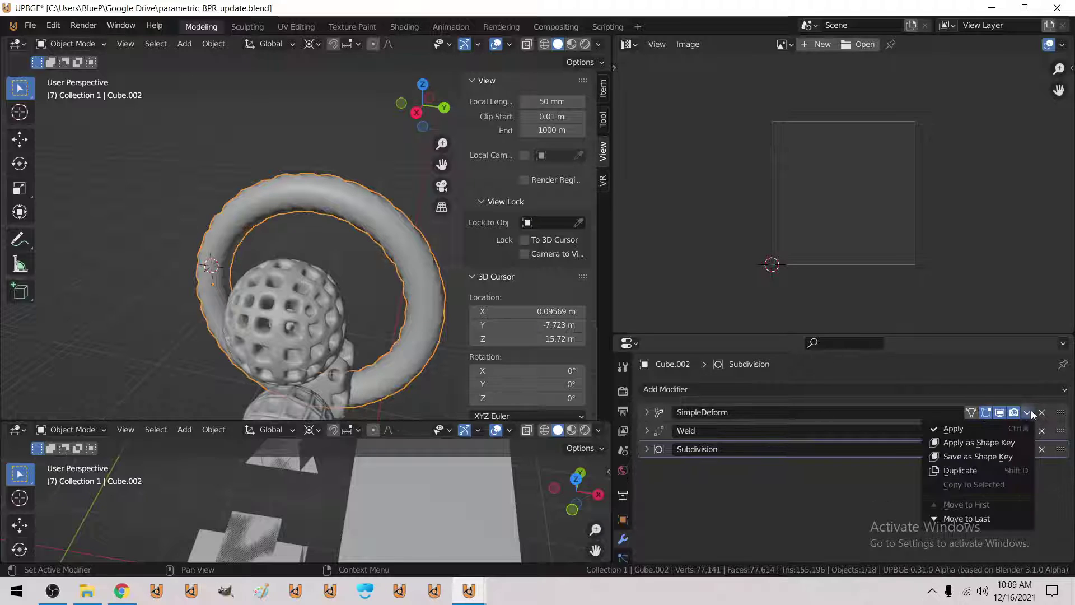
left_click(1026, 412)
left_click(1025, 426)
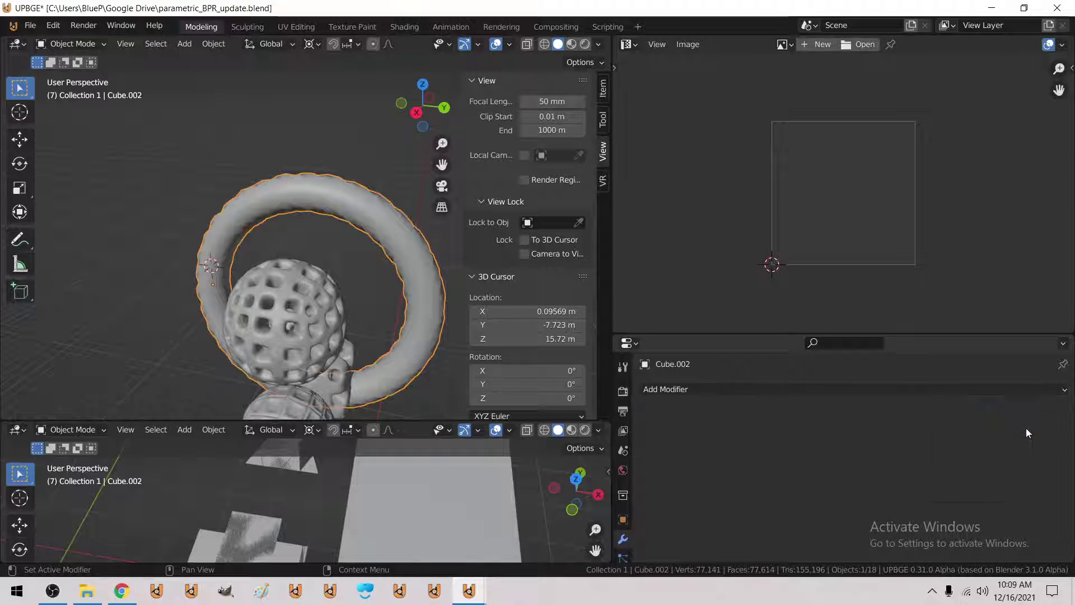
left_click(628, 46)
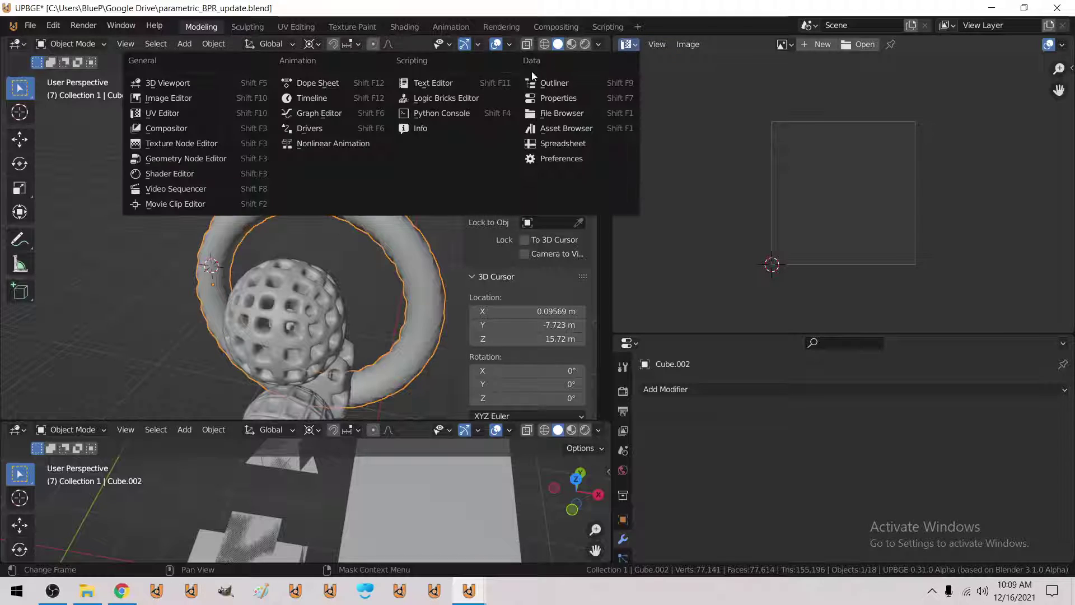
left_click(425, 84)
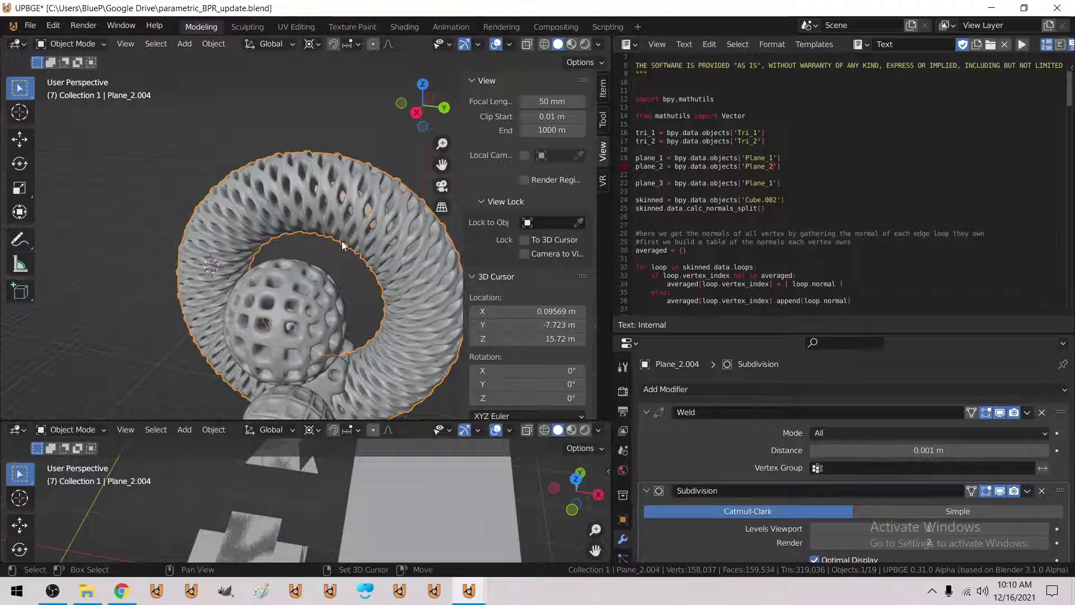
- Walk-navigate around the lattice torus, then lift it about 7.95 m up along Z
key("shift+grave")
key("w")
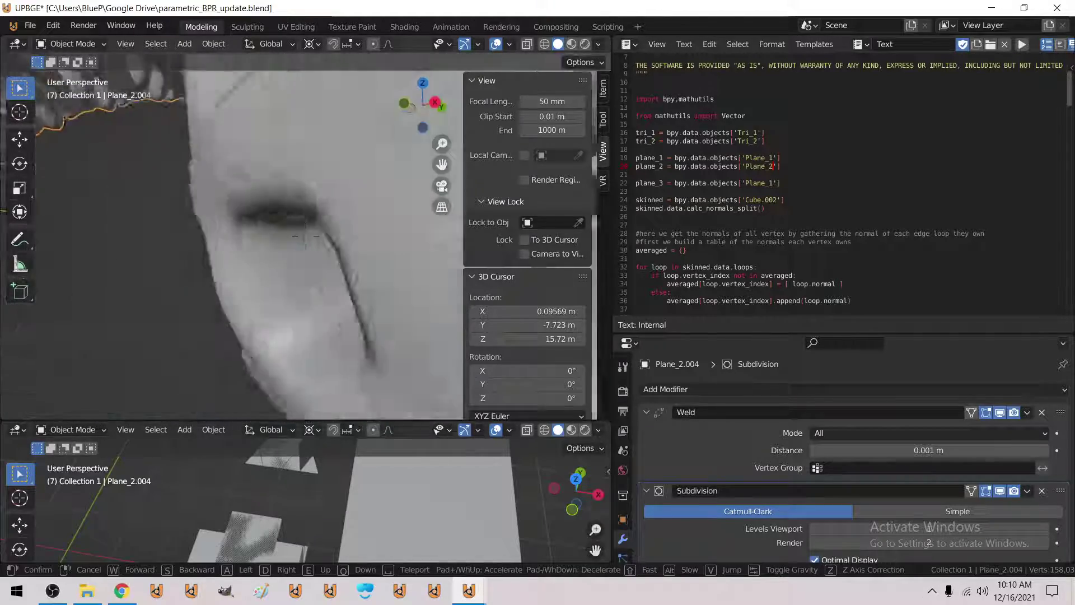
key("s")
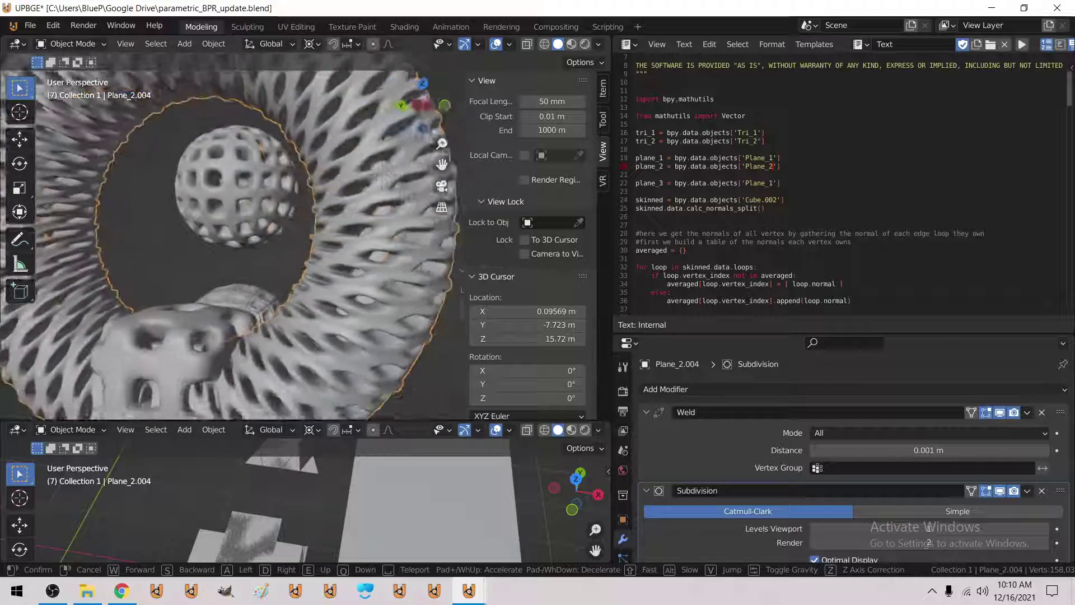
key("s")
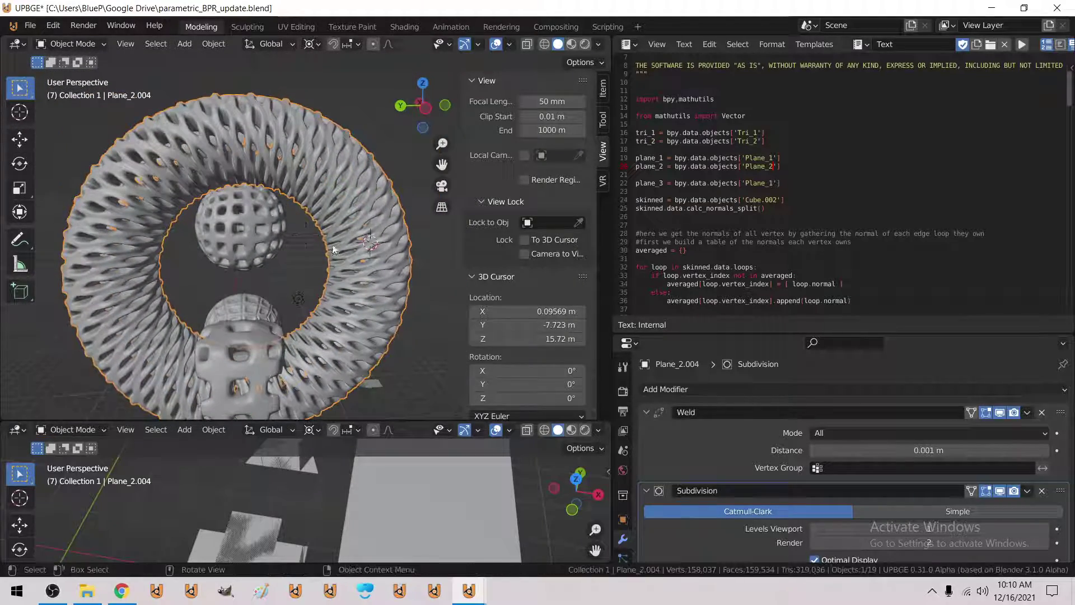
key("g")
key("z")
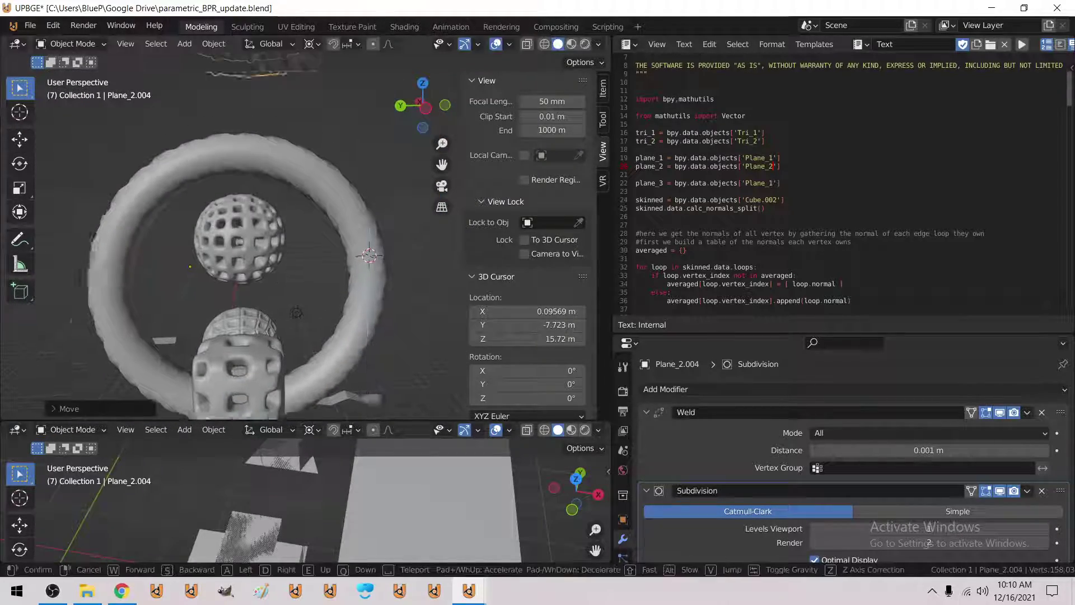
- Fly inside the torus to inspect the scaly spiral tunnel of its tube interior
key("w")
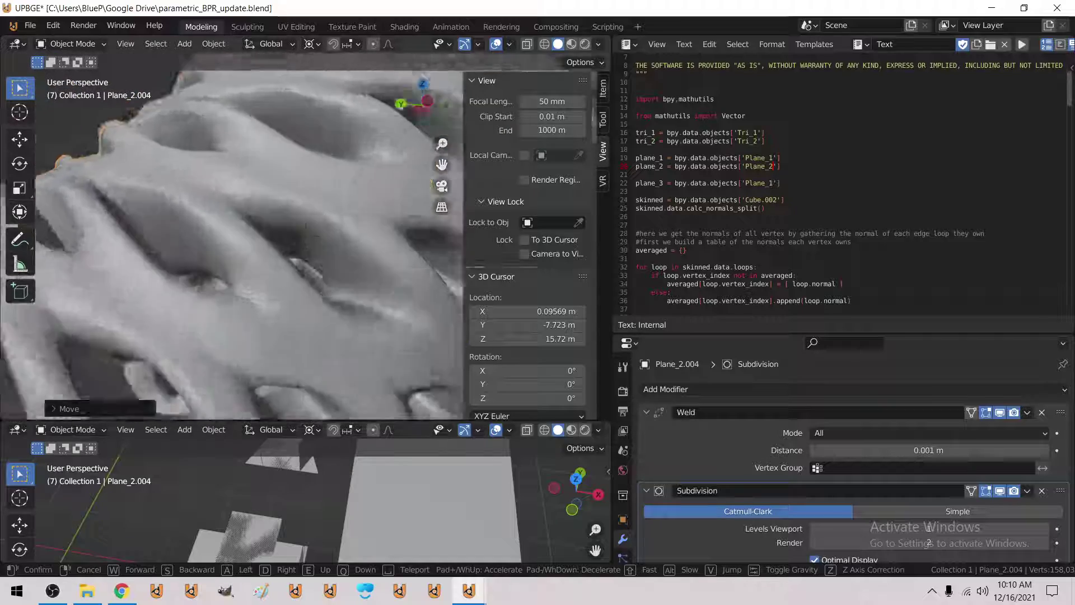
key("w")
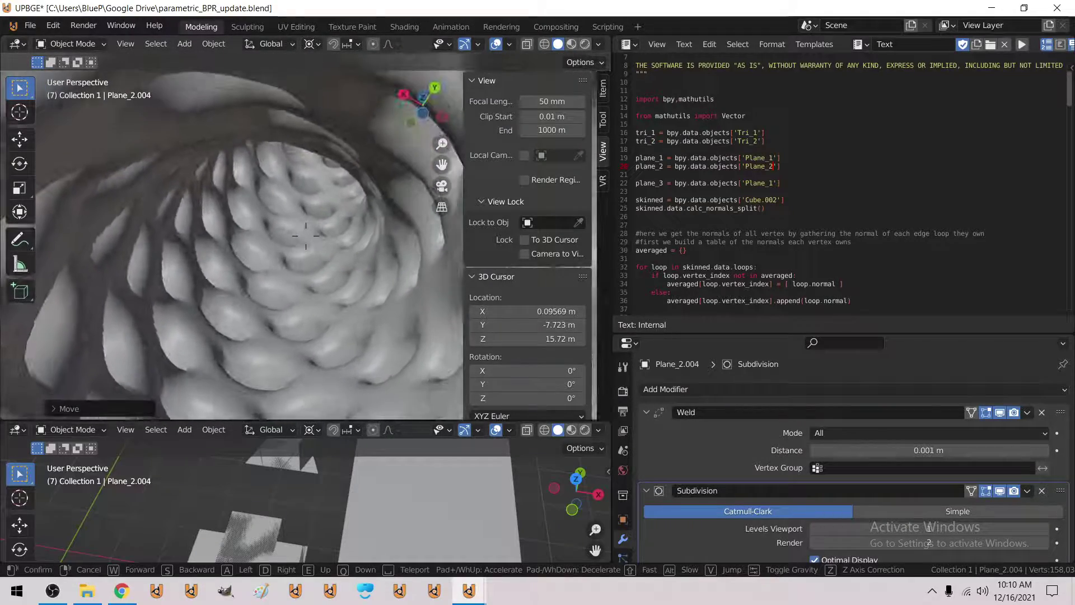
key("w")
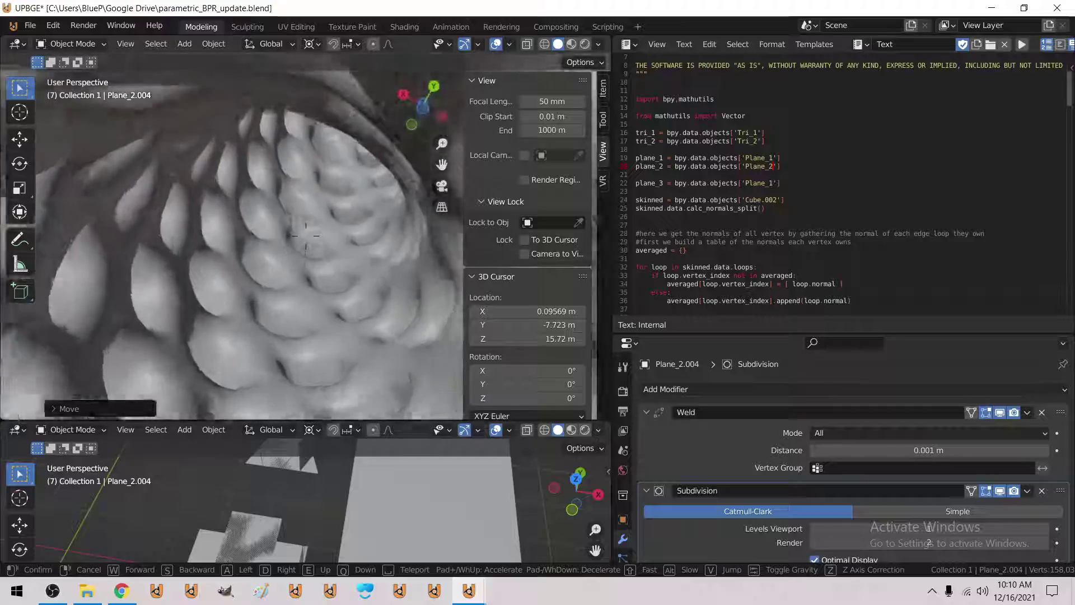
key("w")
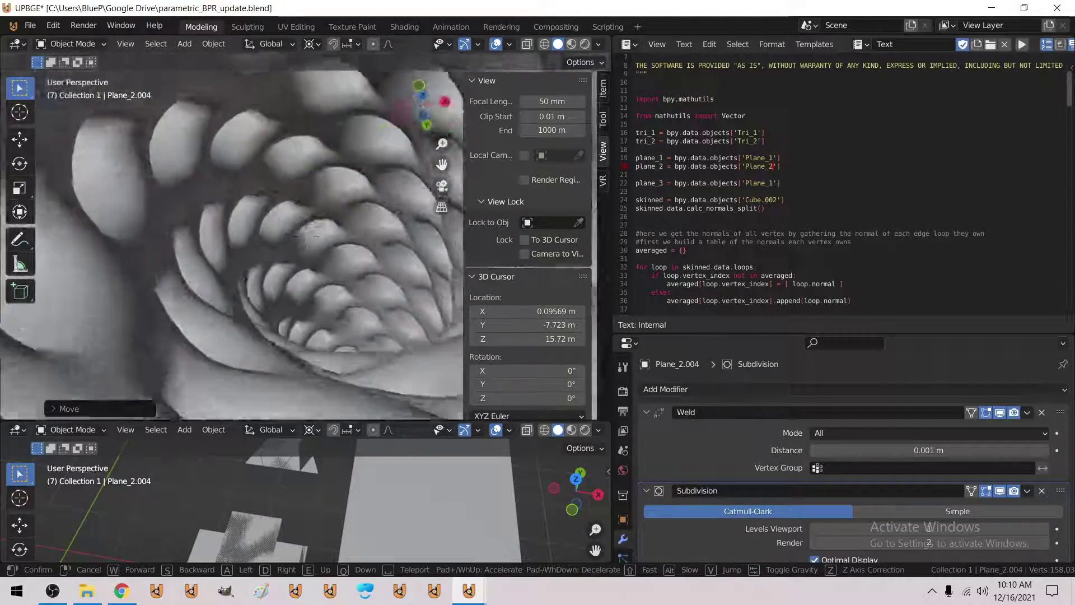
key("w")
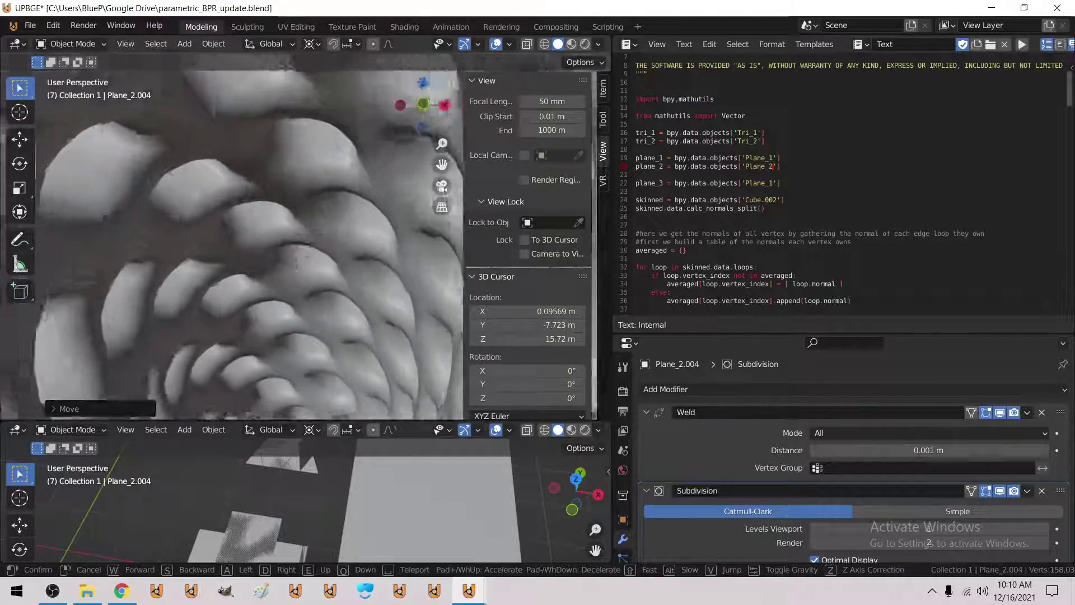
key("w")
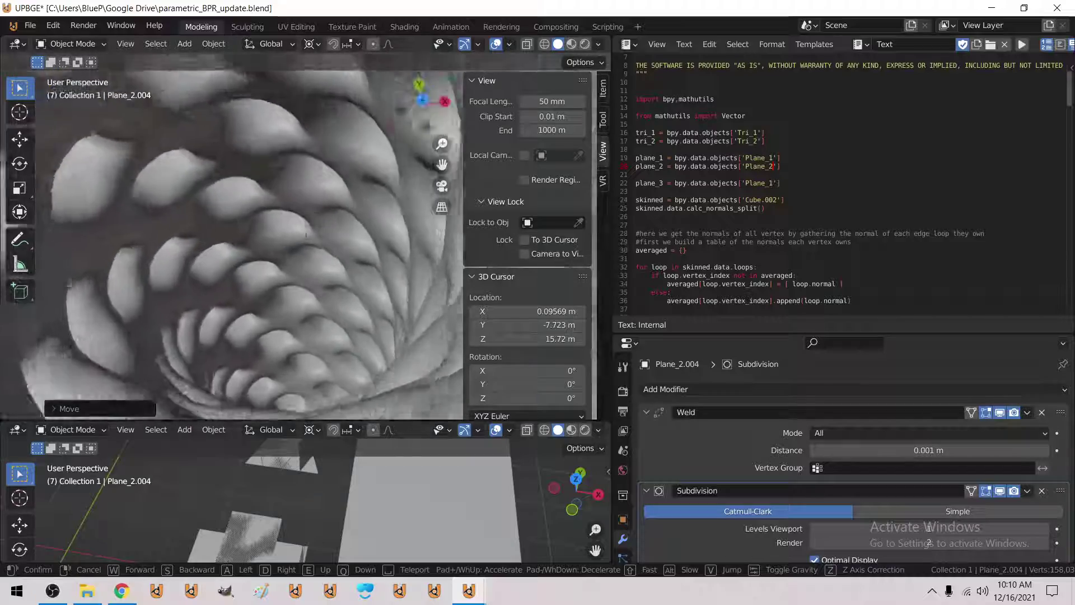
key("w")
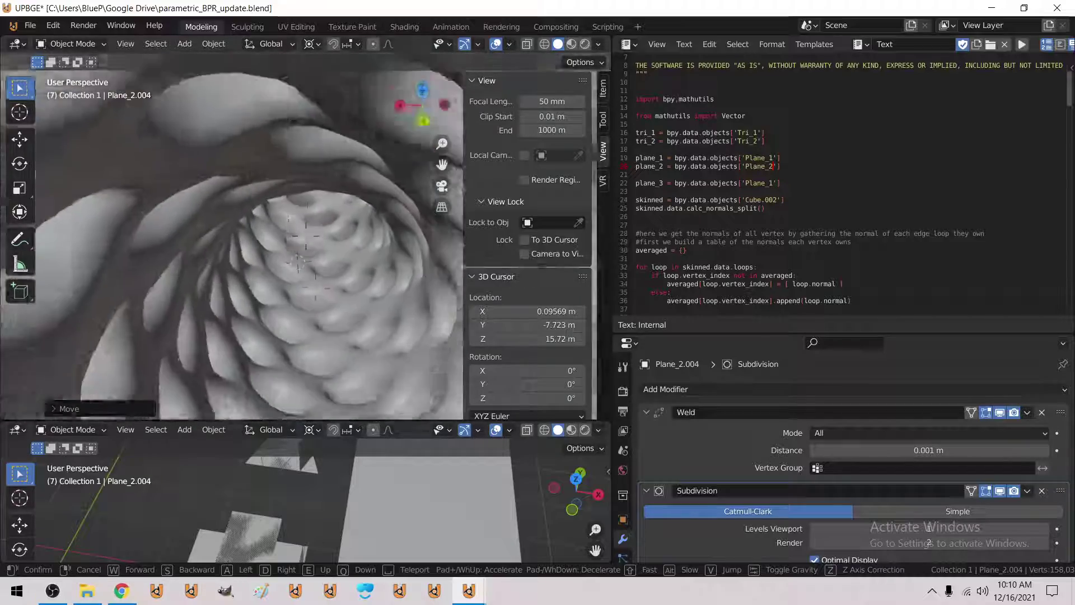
key("w")
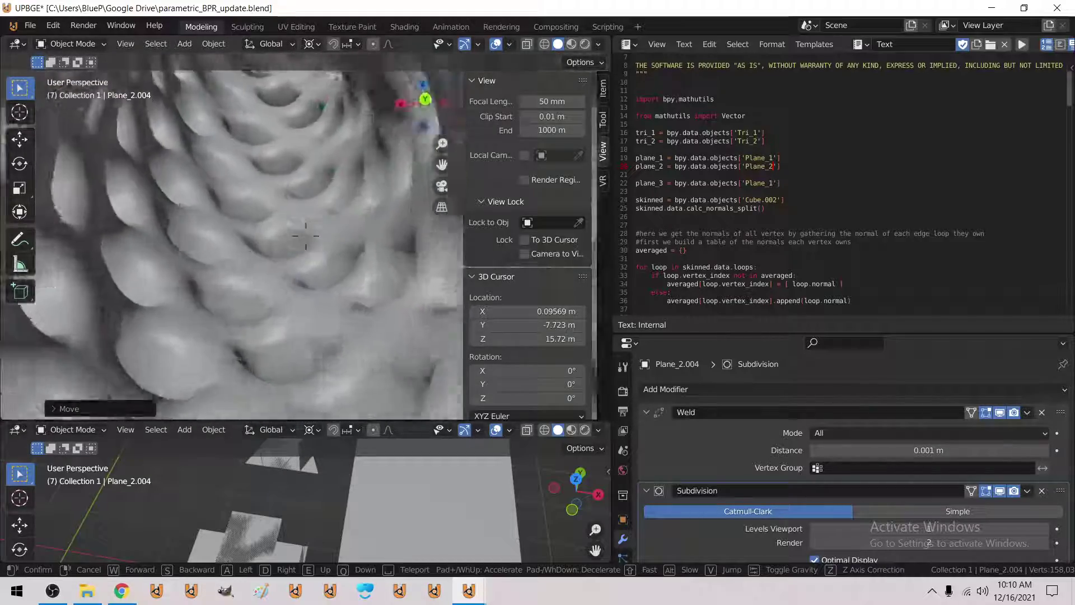